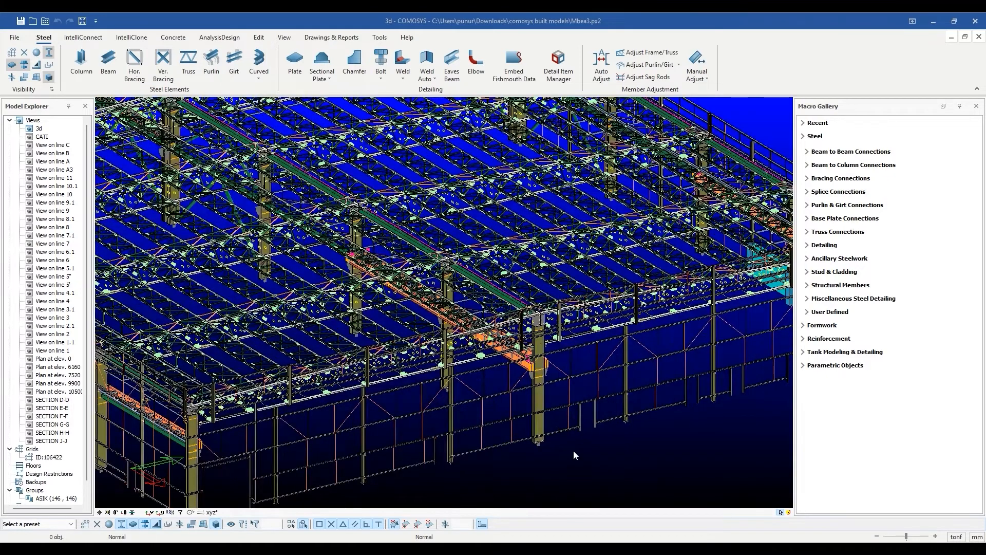
Inspect the steel building model's roof trusses, columns and side framing from several angles, trying an area selection of dense members
scroll(574, 455, up, 3)
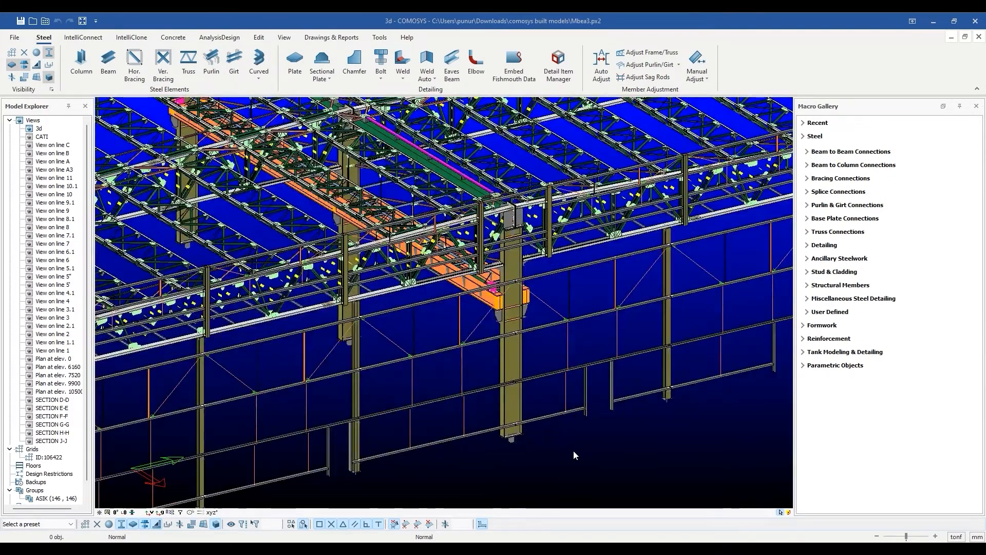
scroll(574, 452, down, 3)
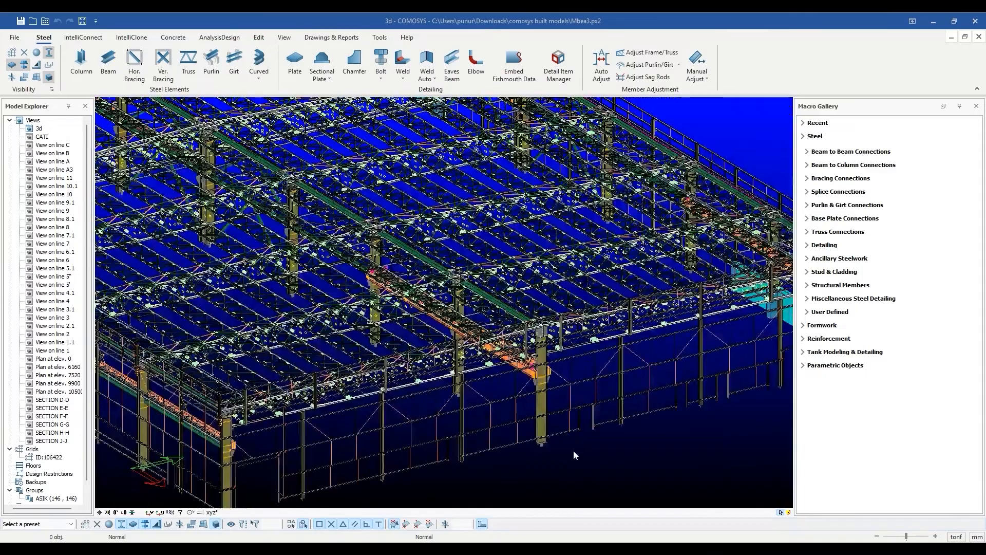
middle_drag(619, 460, 556, 490)
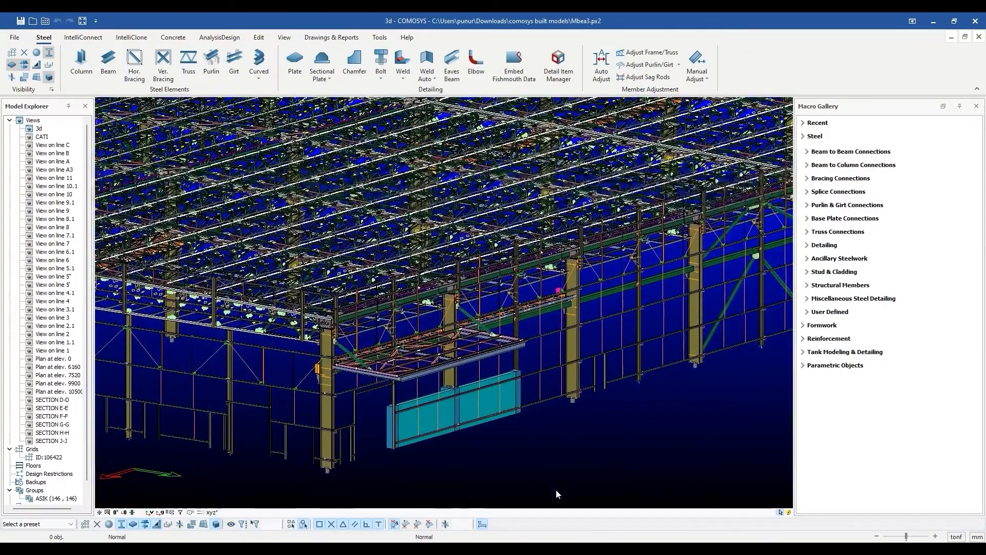
scroll(590, 442, up, 2)
scroll(600, 430, up, 1)
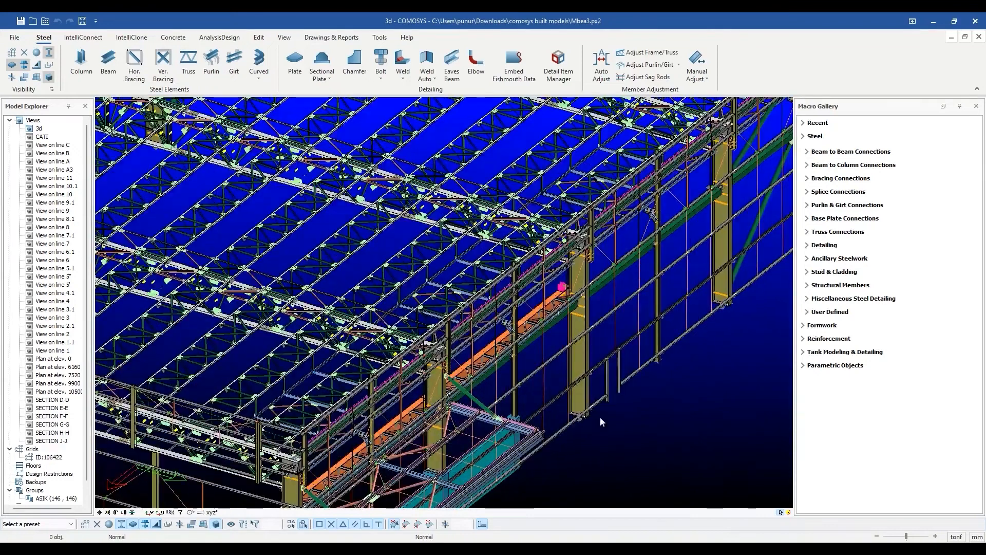
scroll(478, 199, up, 1)
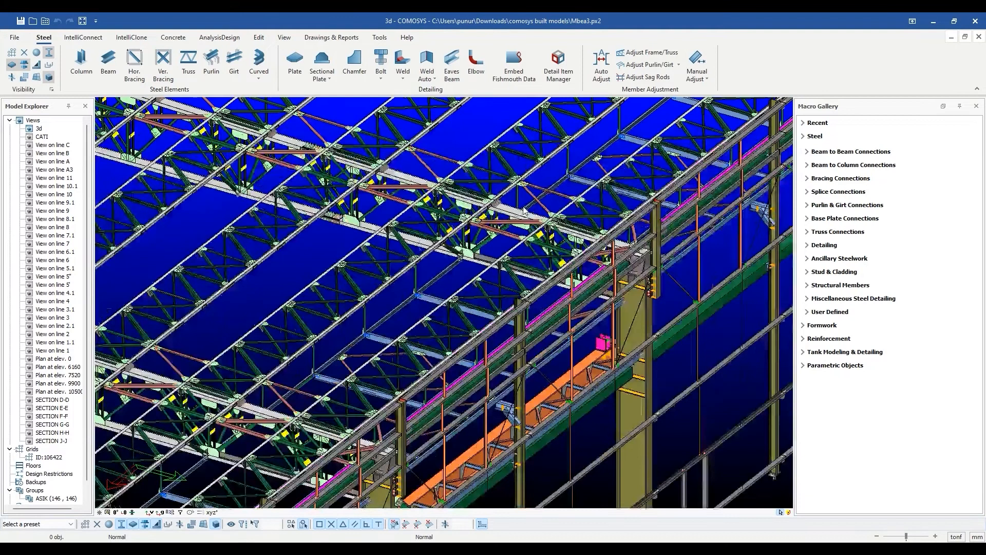
scroll(529, 197, up, 2)
drag(476, 137, 706, 302)
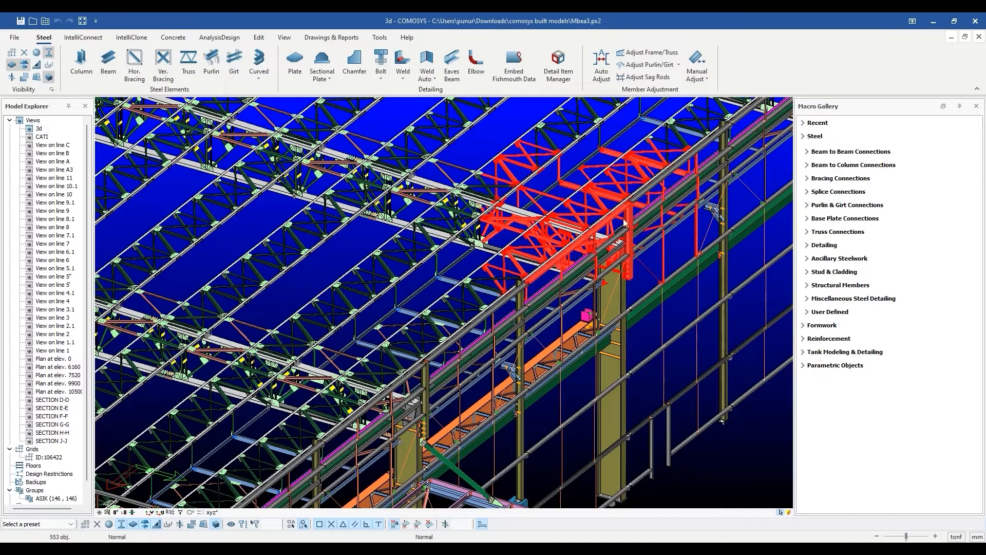
click(460, 311)
middle_drag(540, 301, 198, 494)
middle_drag(335, 377, 281, 421)
scroll(618, 247, up, 2)
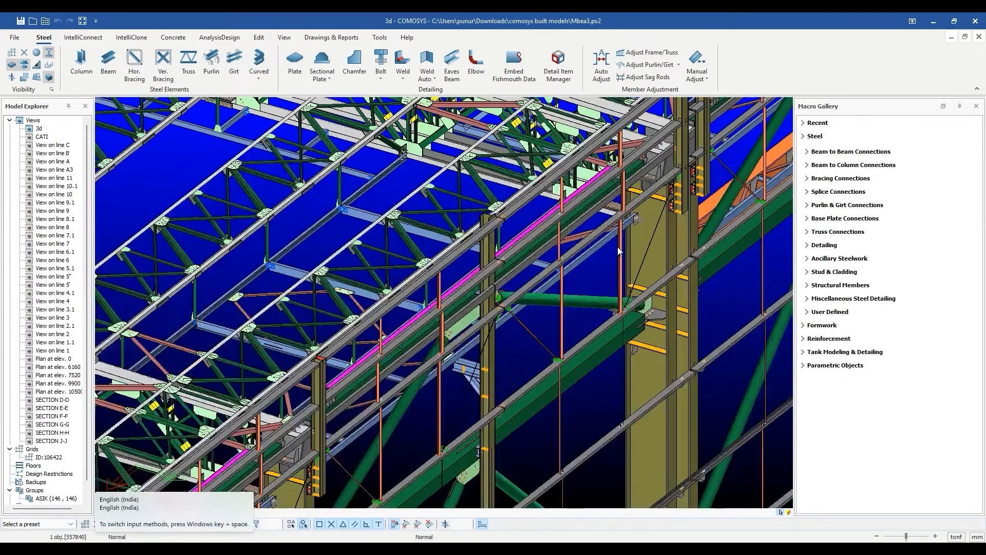
scroll(618, 251, down, 4)
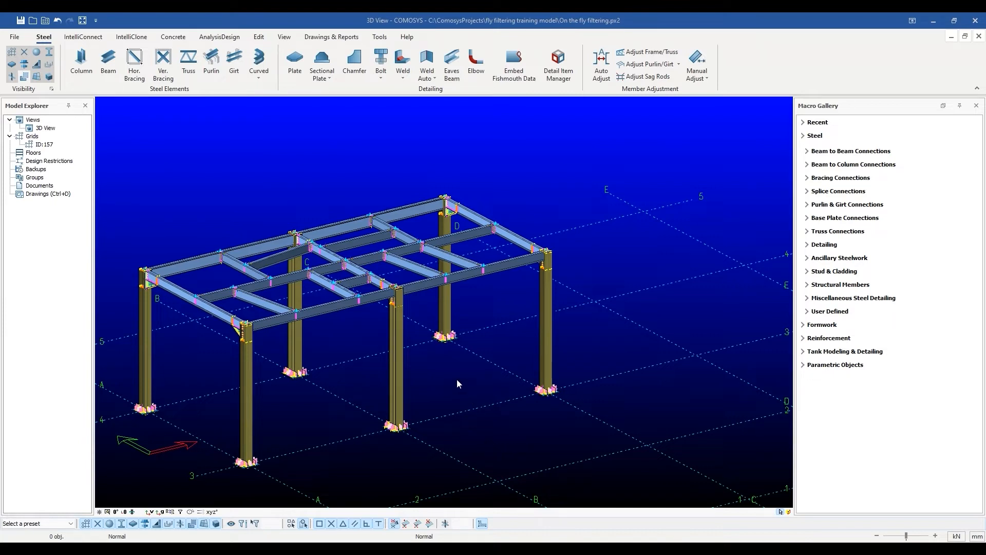
Open the 3D view's filter options and review the object type, profile and plate filters
middle_drag(457, 381, 453, 387)
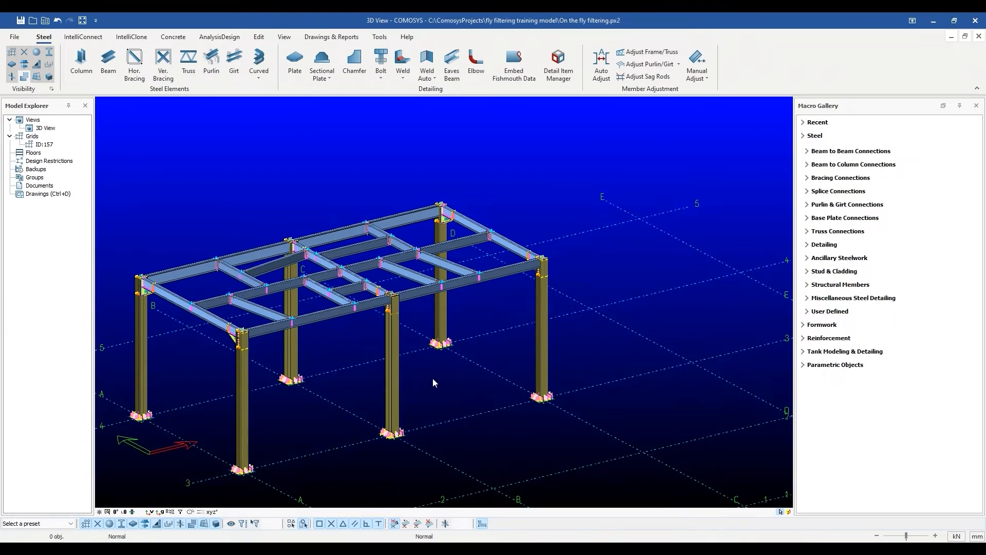
double_click(627, 275)
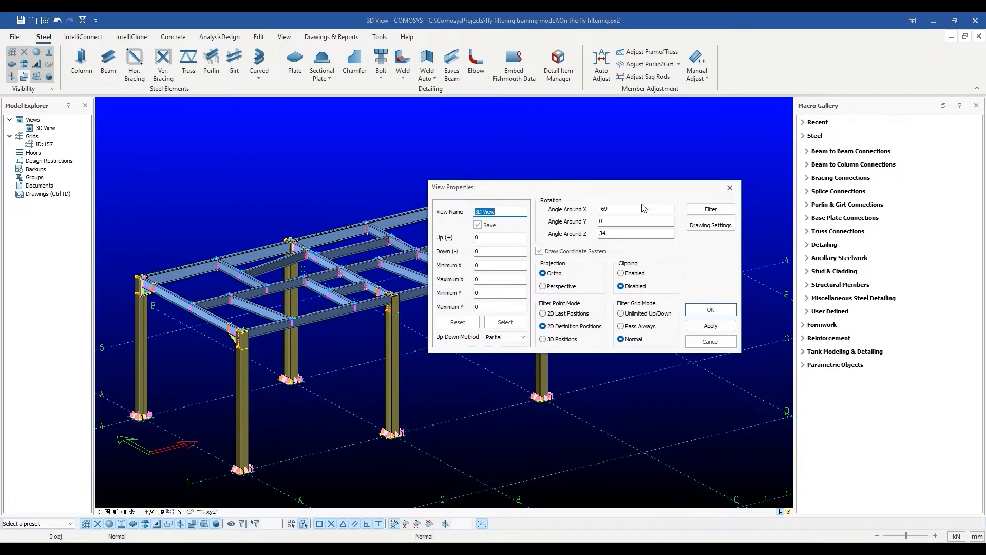
click(711, 209)
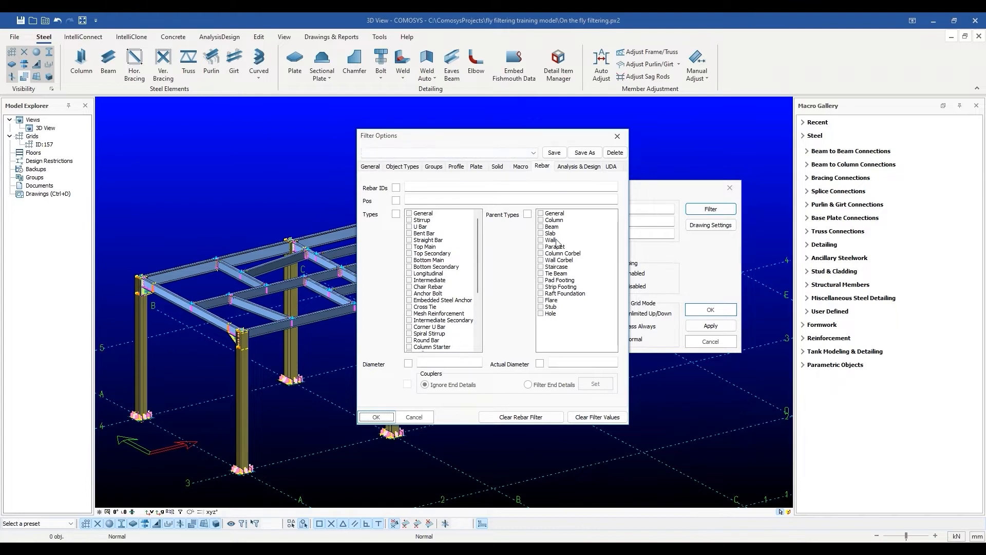
click(401, 167)
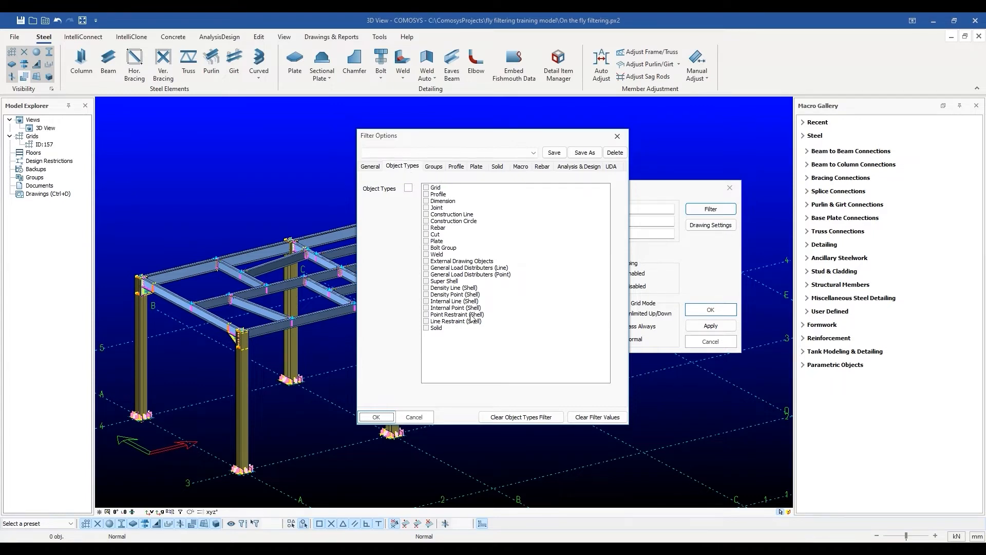
click(457, 167)
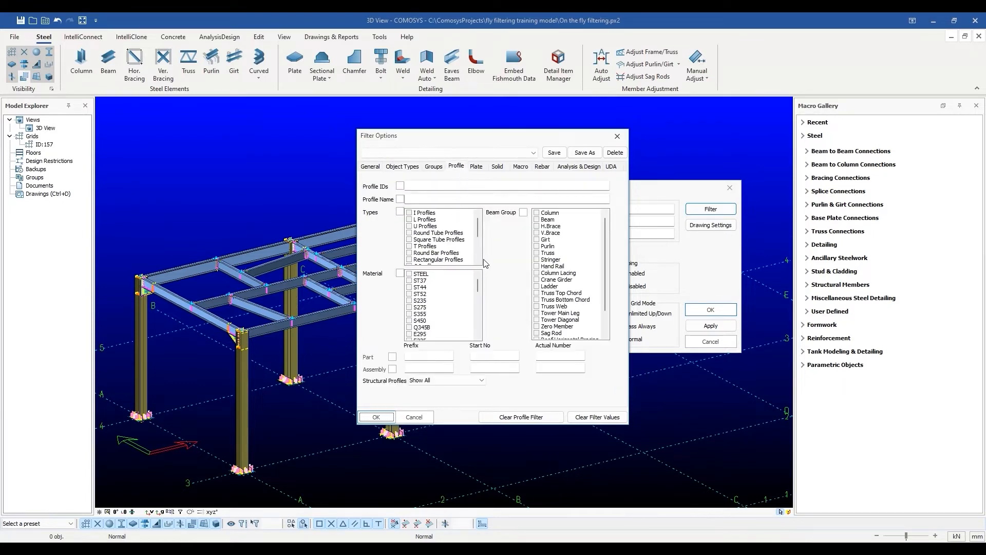
click(480, 168)
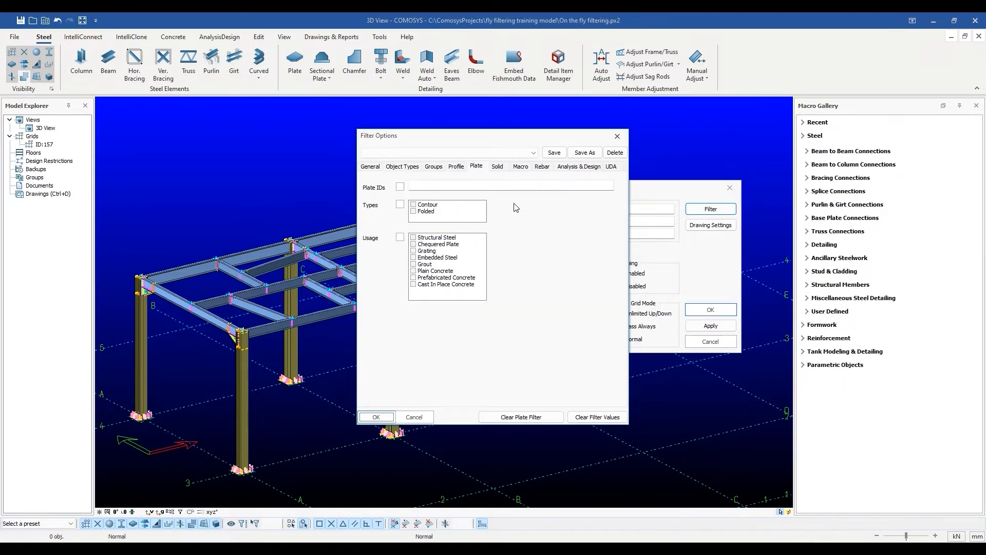
Review the solid, macro and rebar filters, and close the filter options and view properties without applying any filter
click(498, 167)
scroll(517, 222, down, 10)
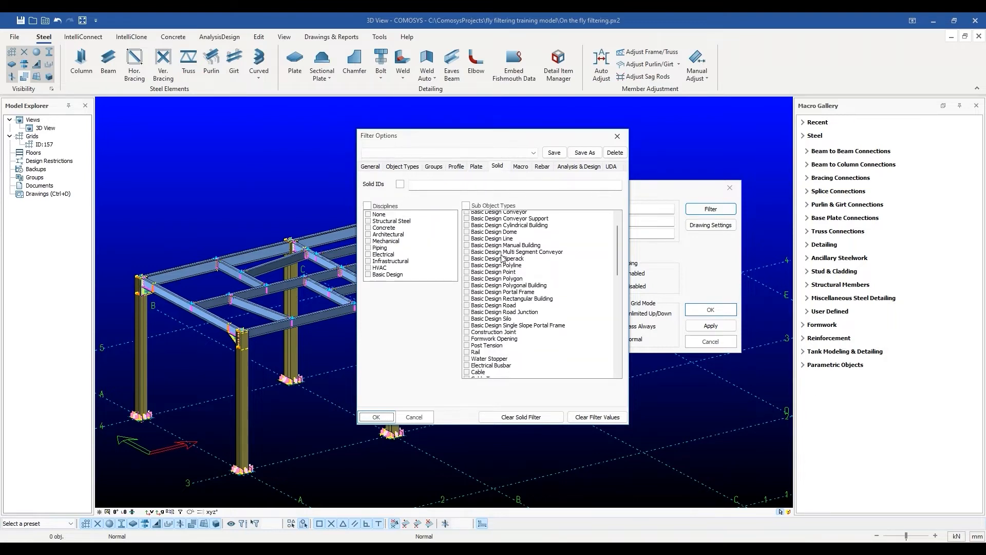
click(521, 167)
scroll(541, 248, down, 8)
scroll(541, 248, down, 2)
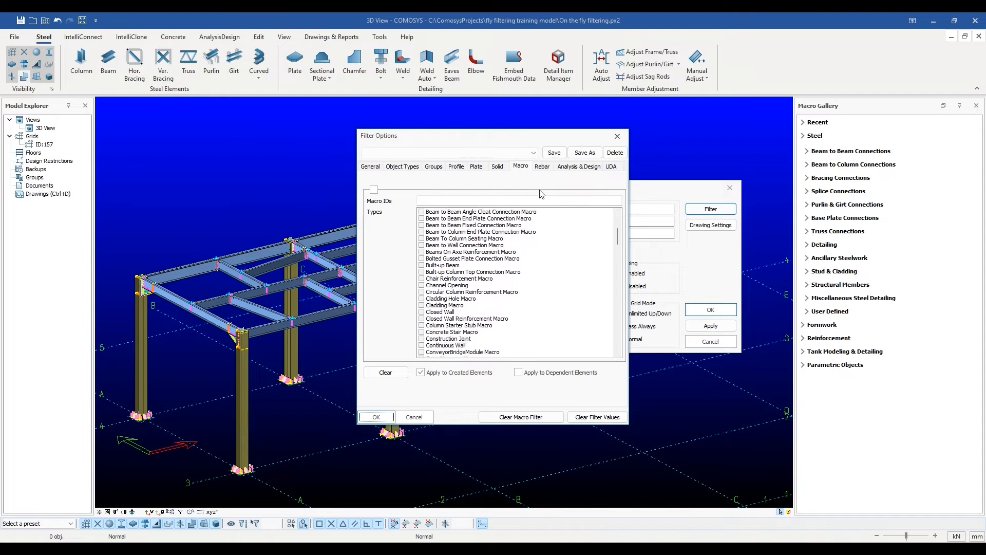
click(543, 168)
scroll(437, 253, down, 5)
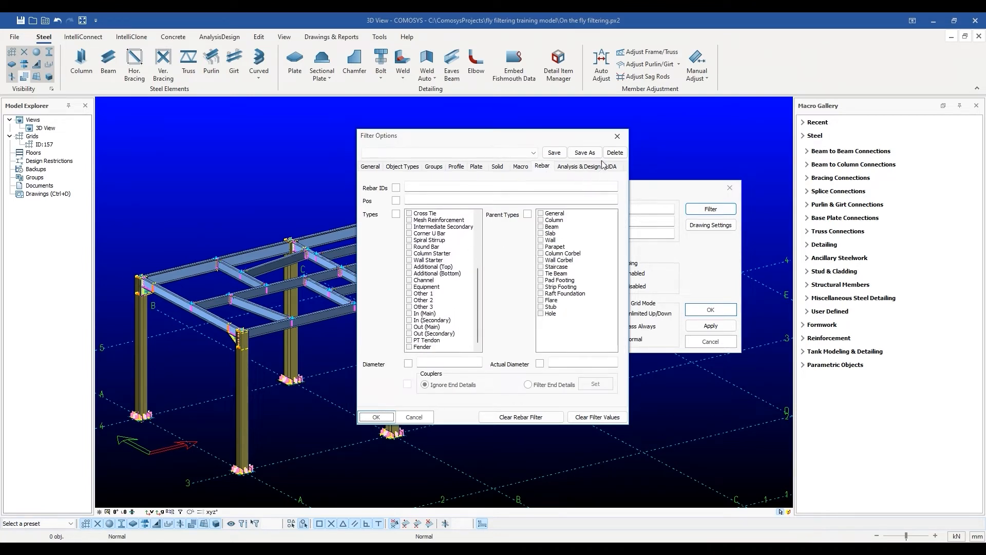
click(617, 137)
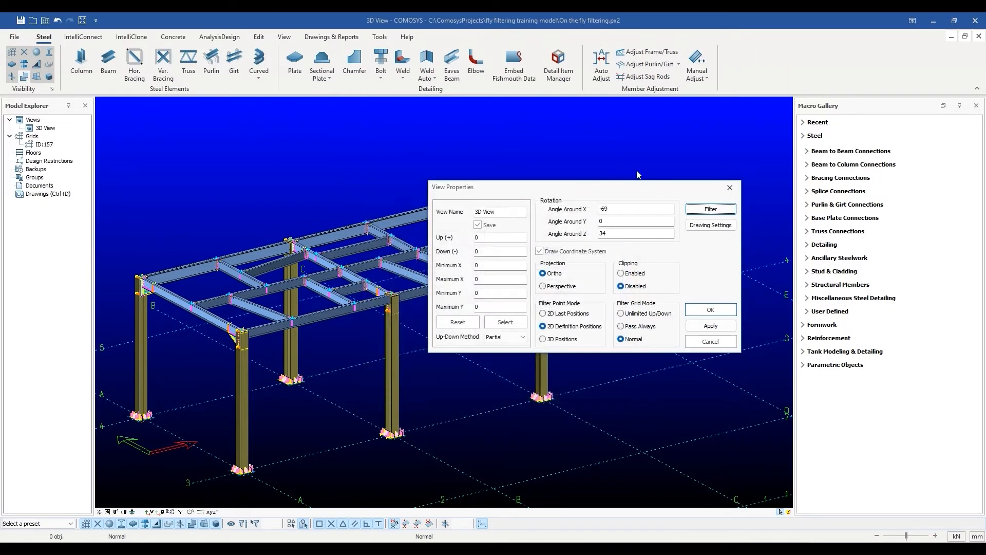
click(728, 188)
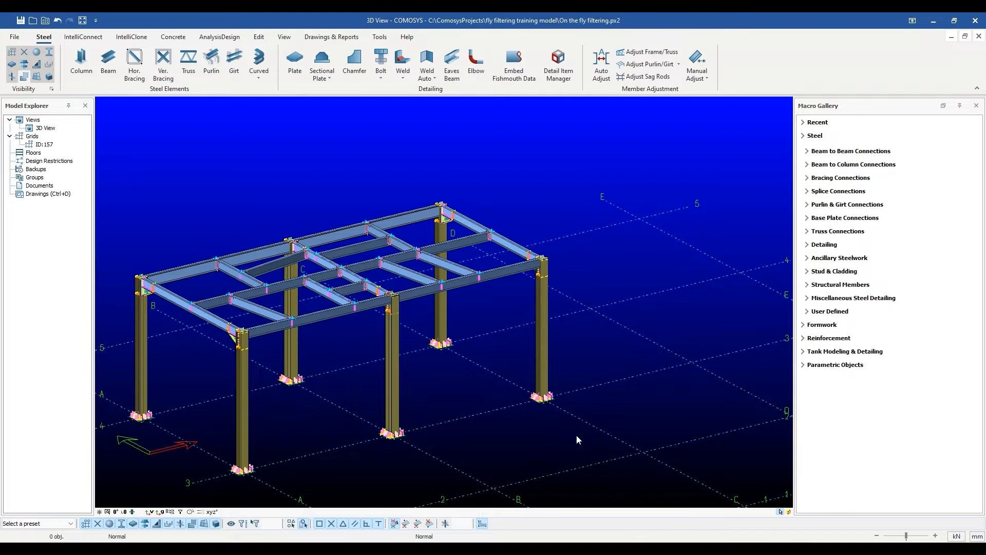
Select the entire steel frame and narrow the grouped object selection to all its bolt groups
scroll(368, 414, down, 1)
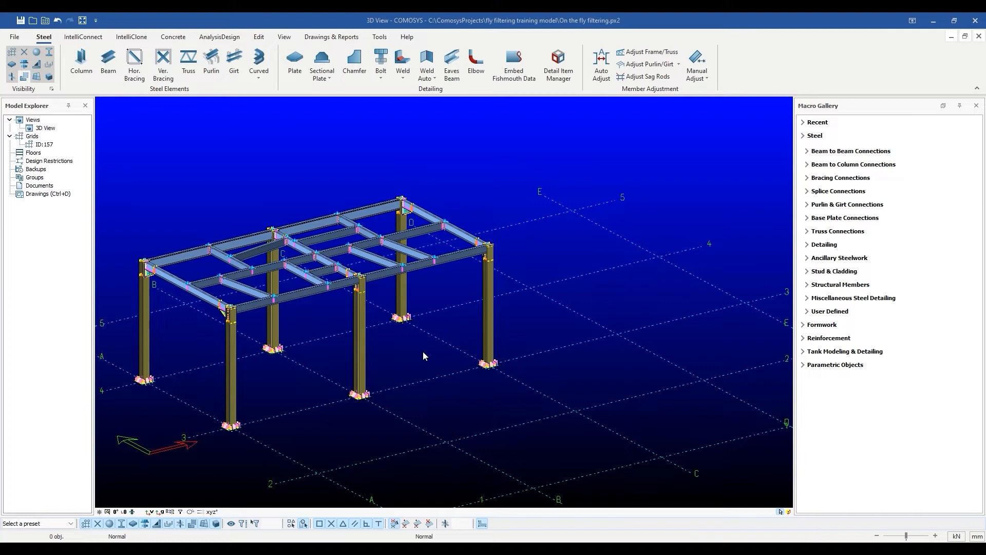
drag(109, 171, 635, 467)
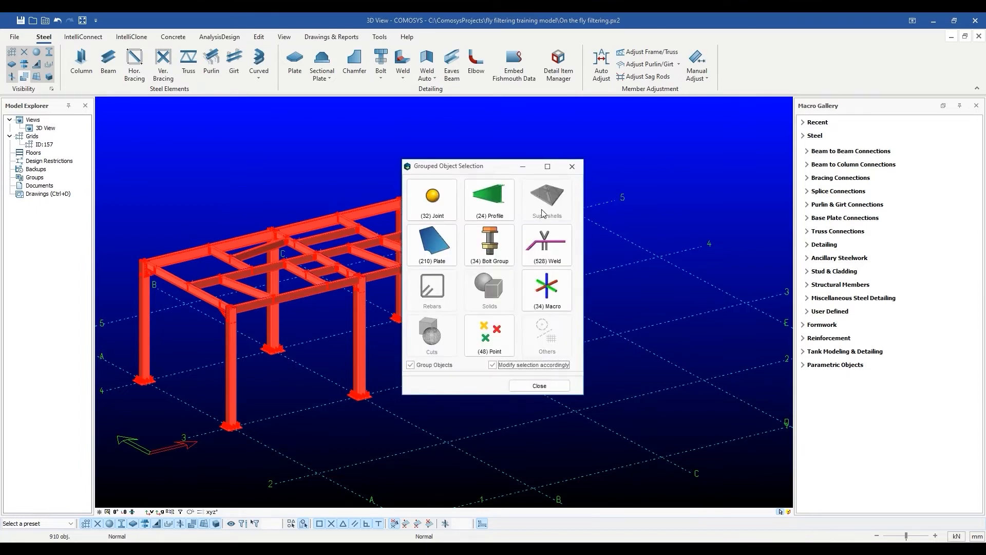
drag(489, 162, 575, 136)
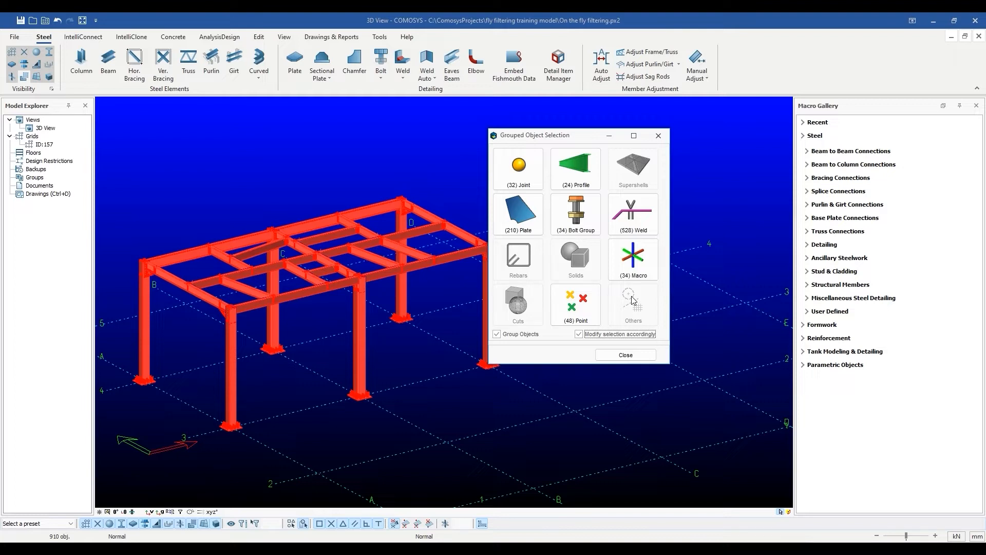
click(592, 227)
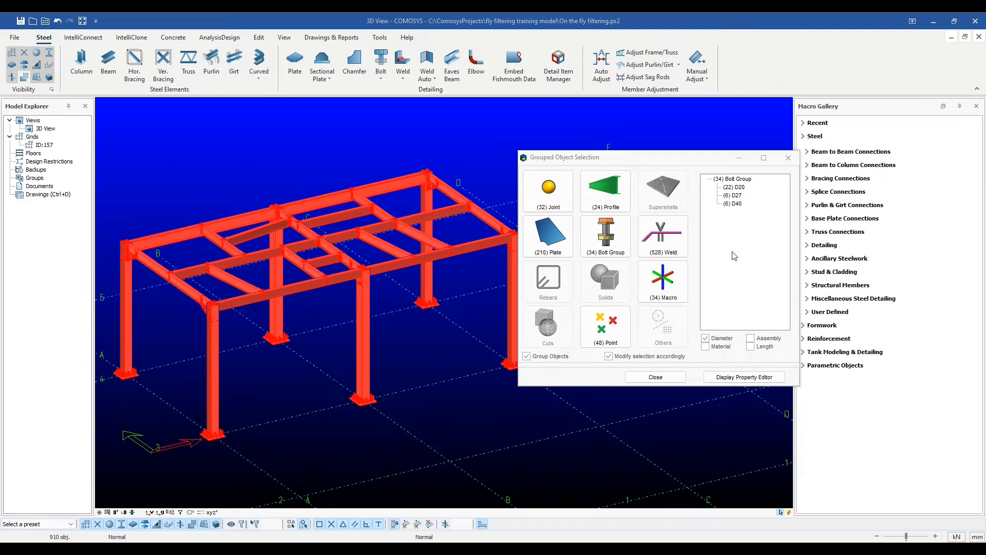
click(744, 180)
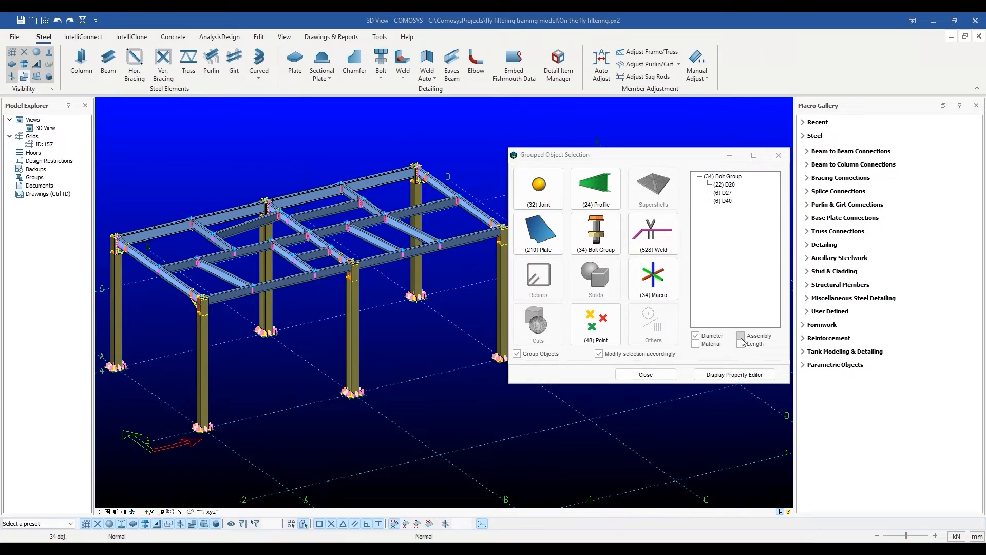
Break the bolt groups down by assembly as well as diameter, and open the properties of the D20 - 8.8_BOLT groups
click(741, 336)
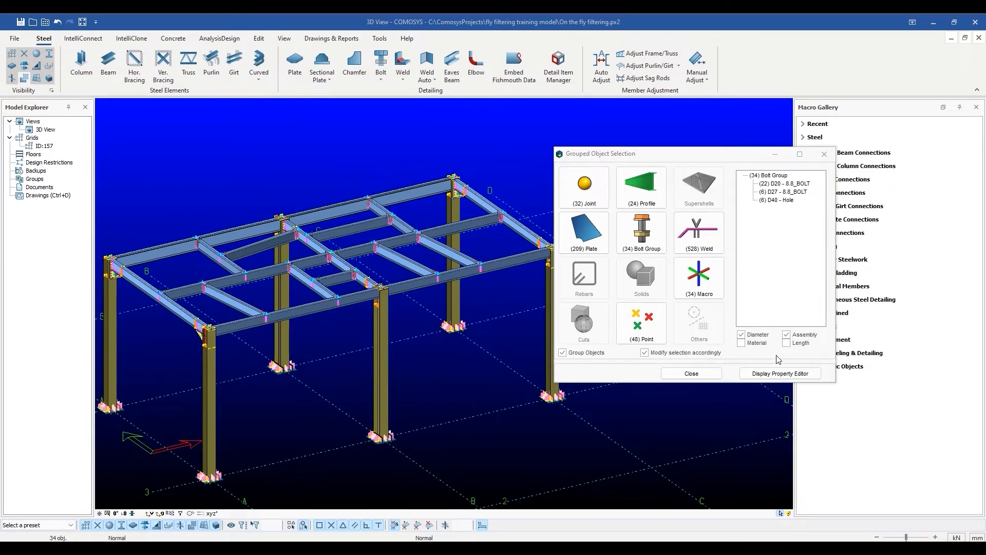
click(786, 334)
click(803, 184)
double_click(803, 185)
drag(574, 160, 757, 261)
Examine the selected D20 bolt groups at the beam-to-beam connections in the model
scroll(300, 242, up, 2)
scroll(300, 242, up, 6)
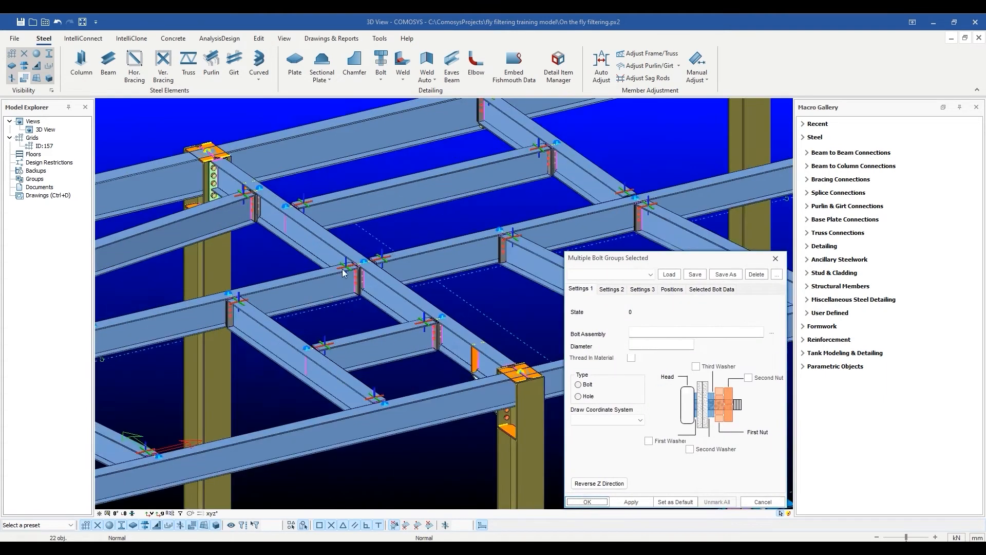
middle_drag(406, 282, 154, 352)
middle_drag(467, 273, 305, 468)
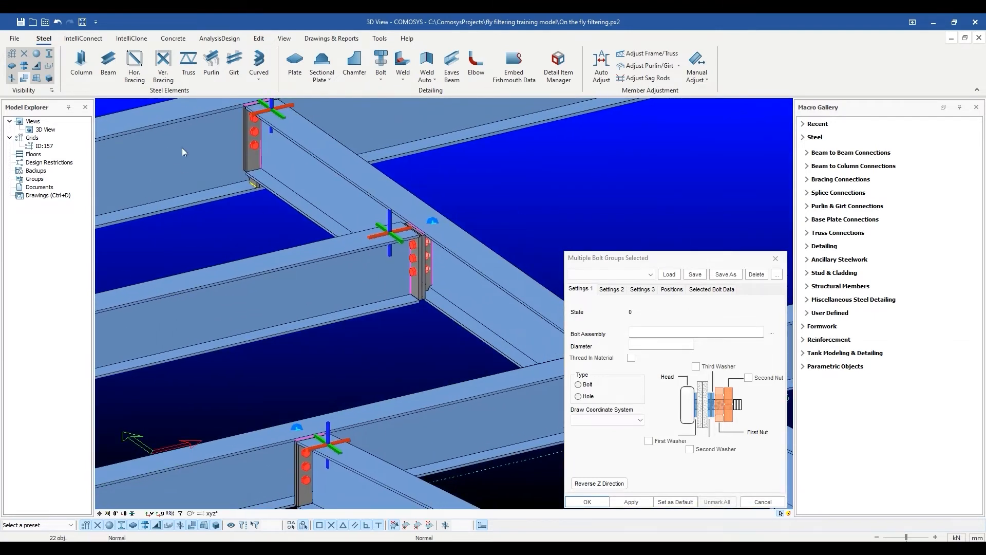
scroll(253, 138, down, 6)
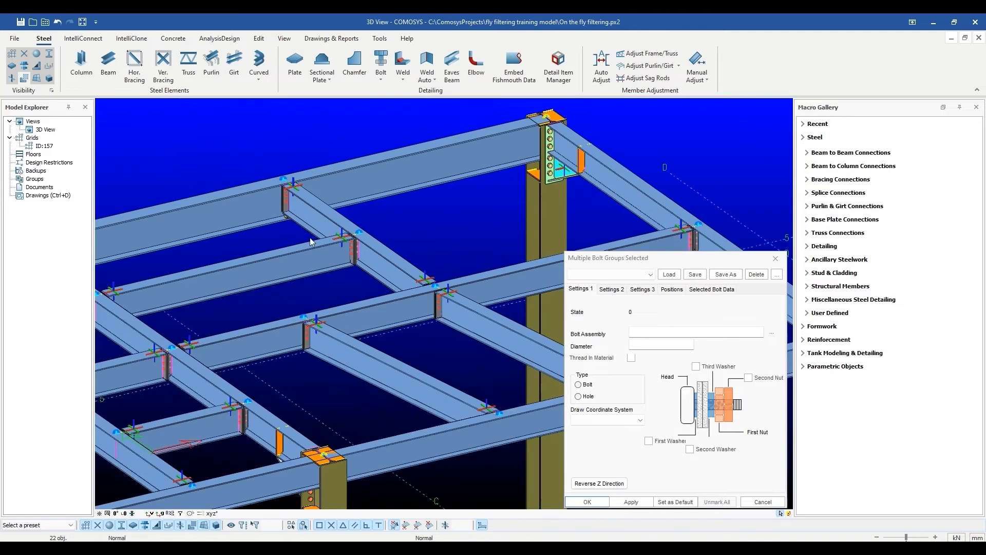
Review the general, material, user-defined, position and bolt data settings available for the selected bolt groups
drag(705, 260, 662, 190)
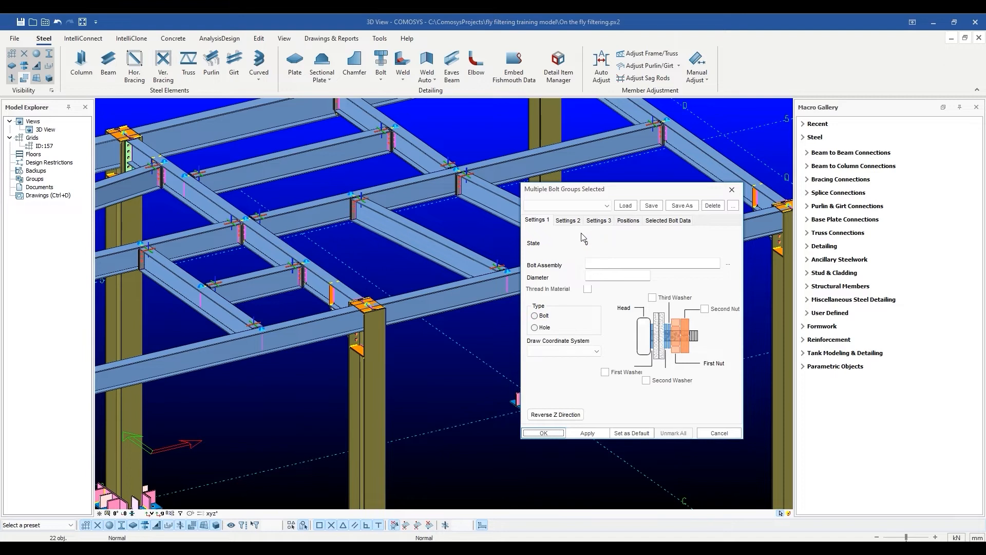
click(569, 220)
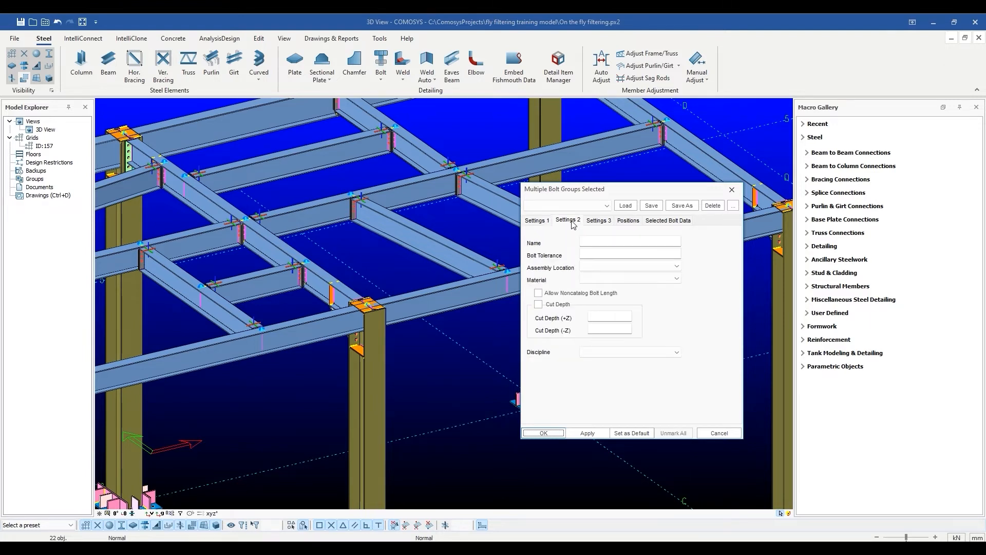
click(598, 221)
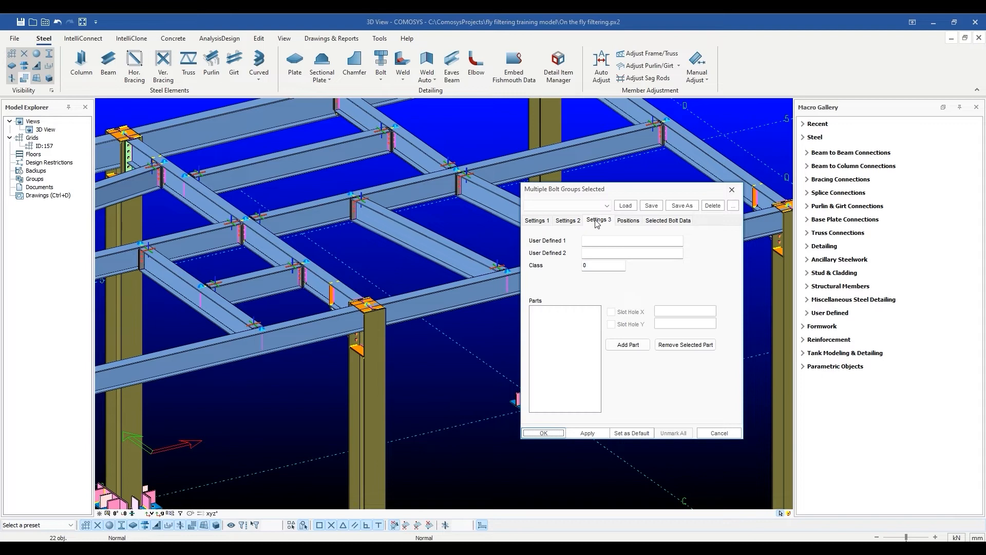
click(634, 226)
click(656, 223)
click(571, 228)
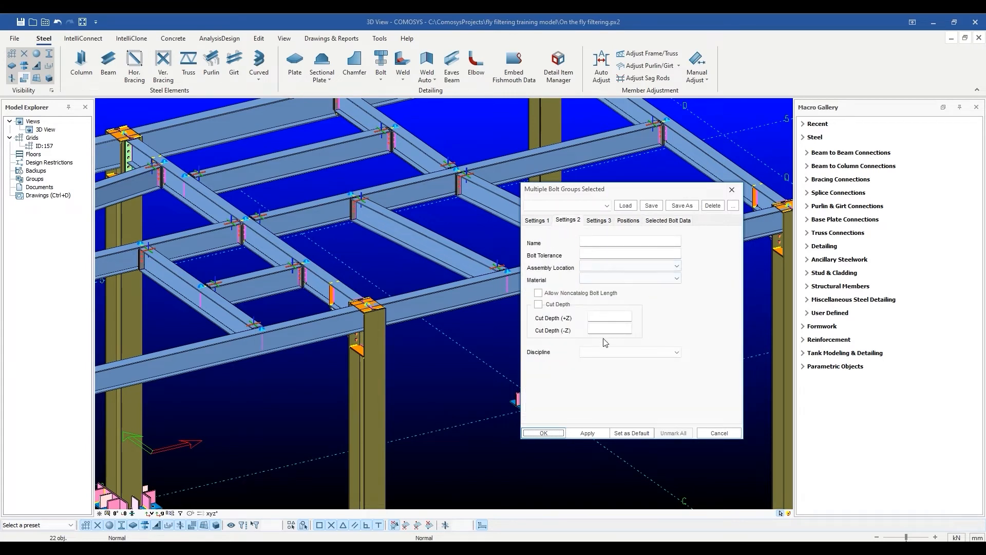
click(599, 224)
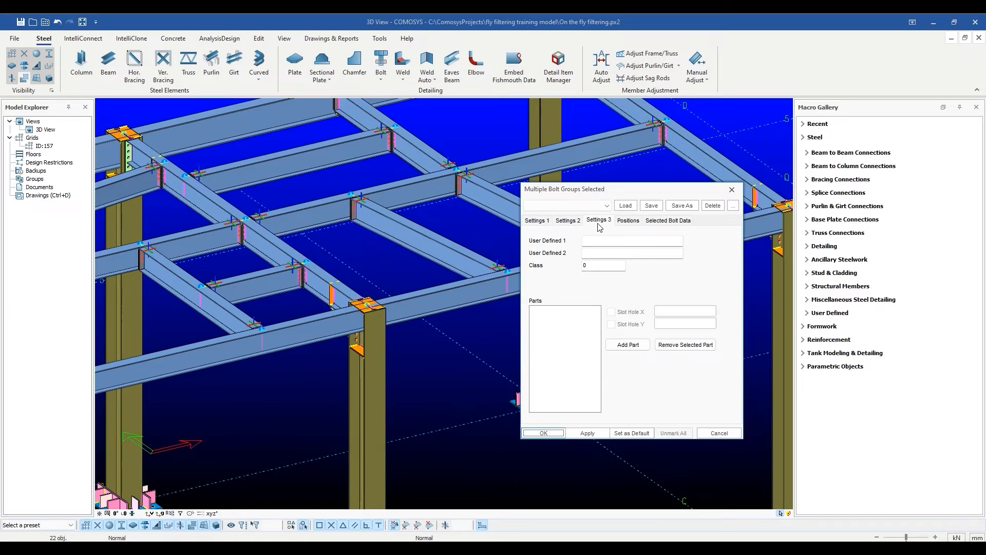
click(631, 223)
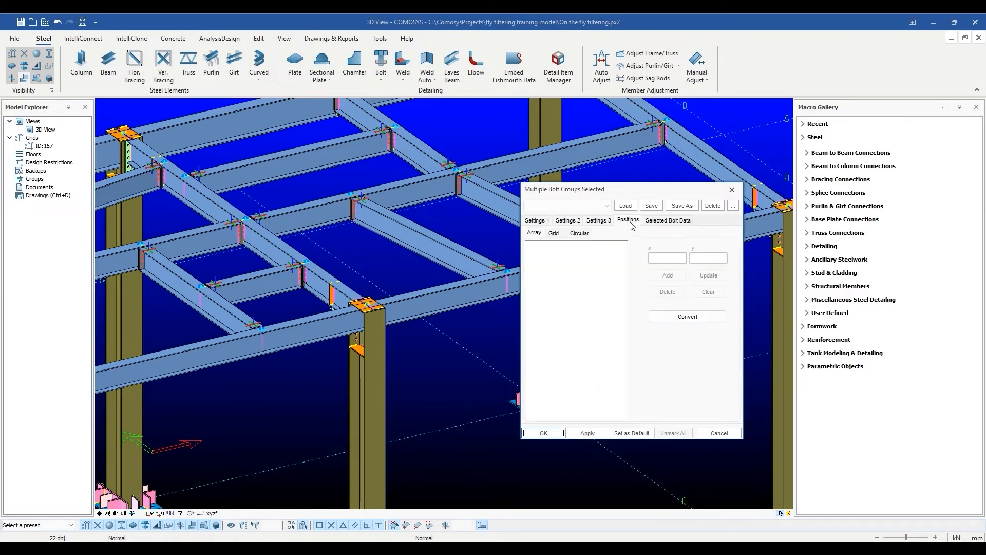
click(656, 223)
click(546, 222)
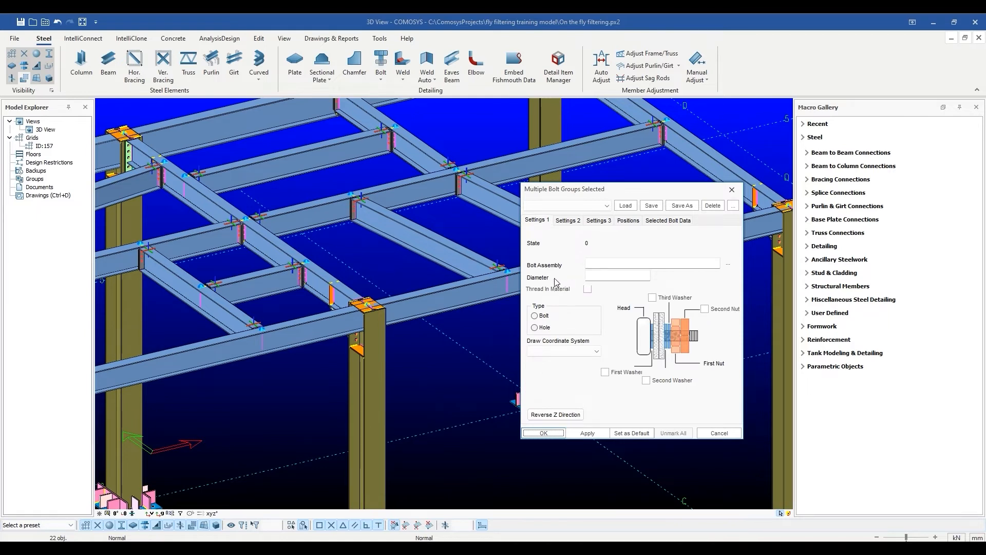
Set the diameter of the selected bolt groups to 22, apply it to all of them, and inspect the bolts at a beam connection
click(614, 277)
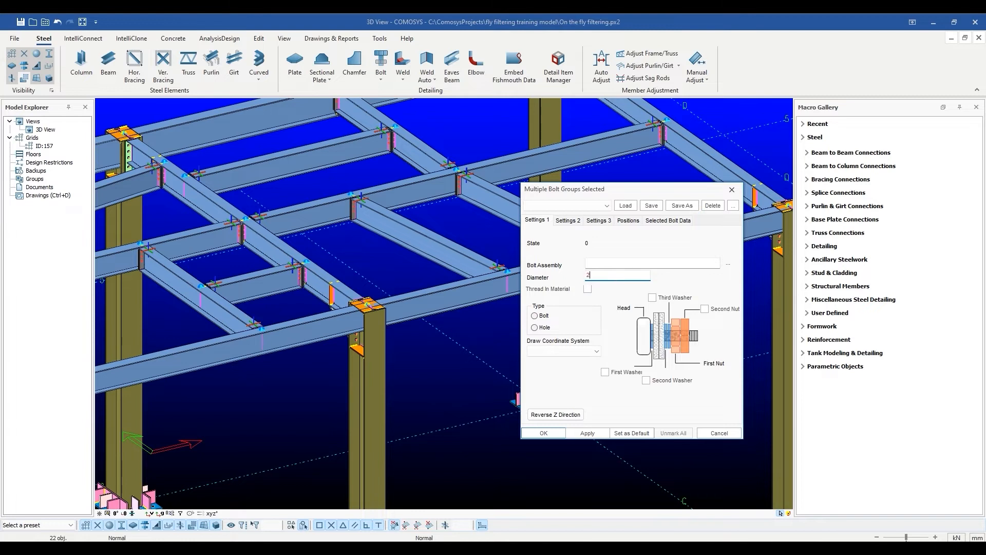
click(544, 433)
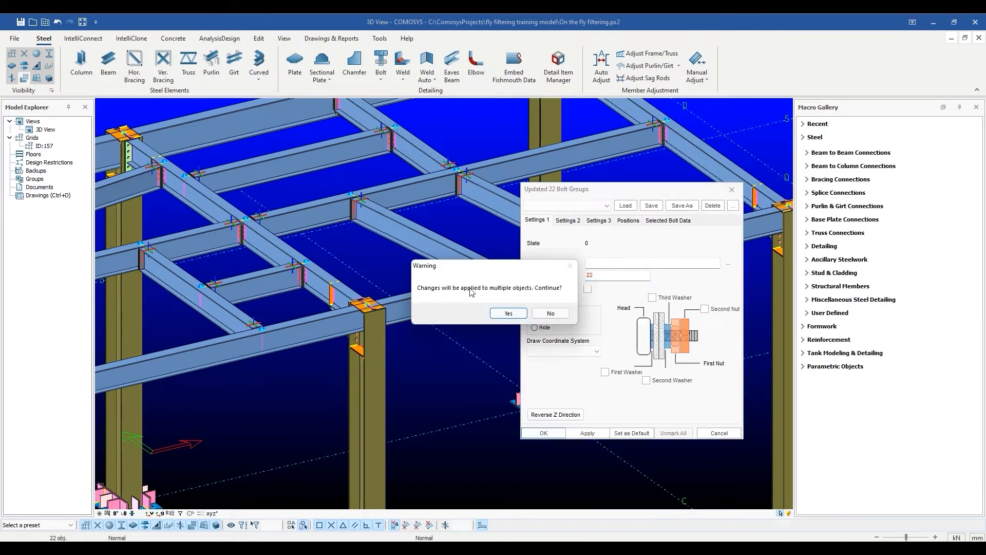
click(508, 313)
scroll(347, 205, up, 5)
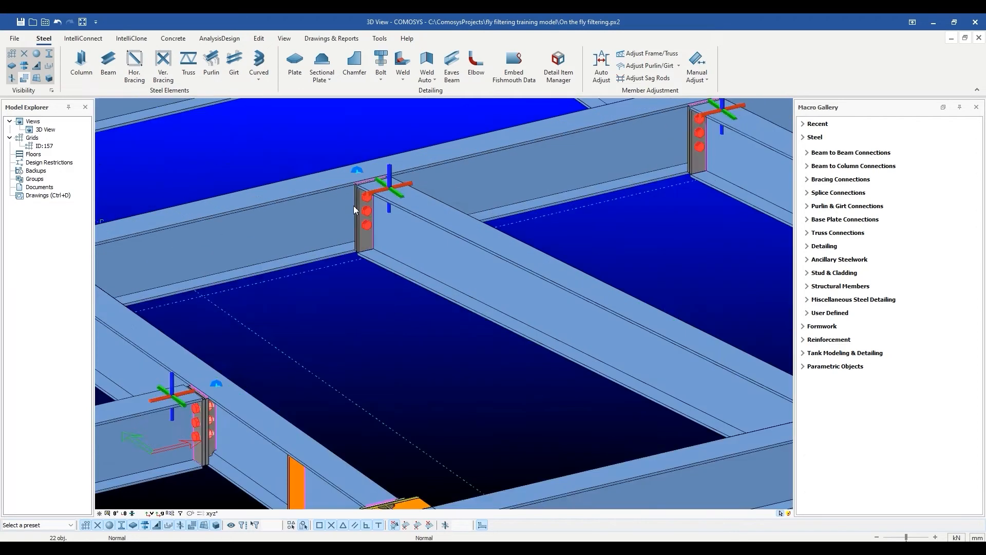
scroll(353, 205, up, 4)
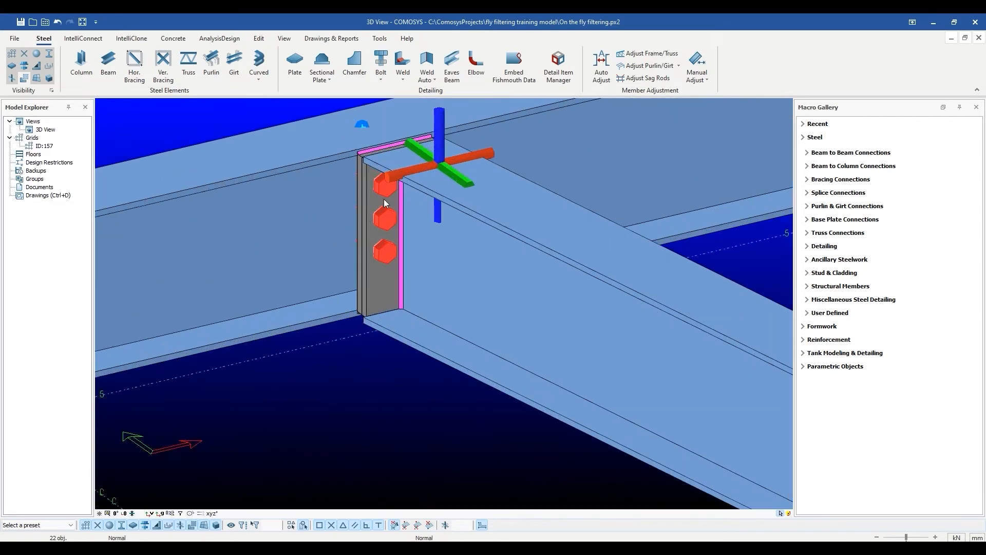
click(396, 394)
scroll(394, 388, down, 6)
scroll(392, 381, down, 8)
middle_drag(411, 402, 521, 335)
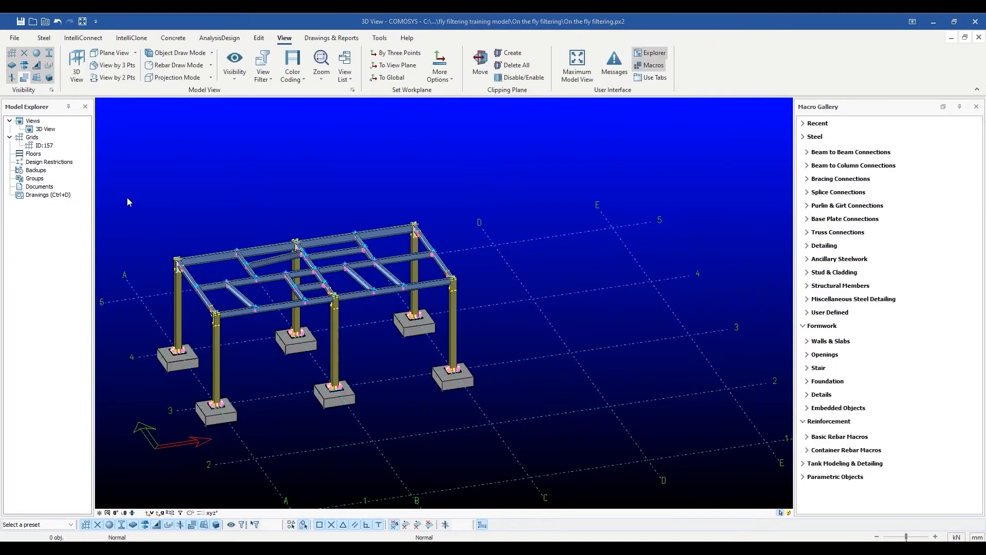
Select the entire structure with grouped object selection and examine the subgroups of profiles, plates, welds, rebar and bolt groups
drag(120, 193, 553, 448)
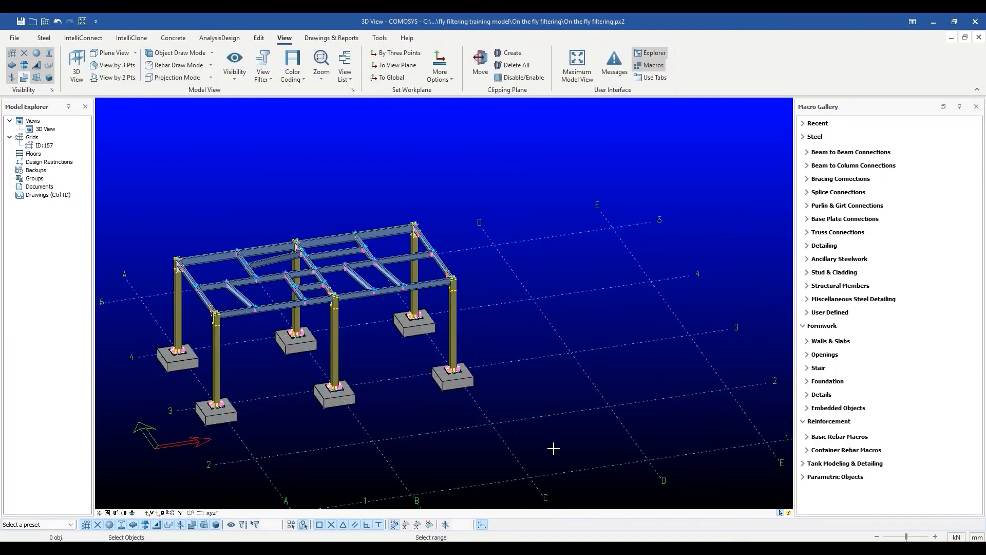
drag(506, 167, 546, 157)
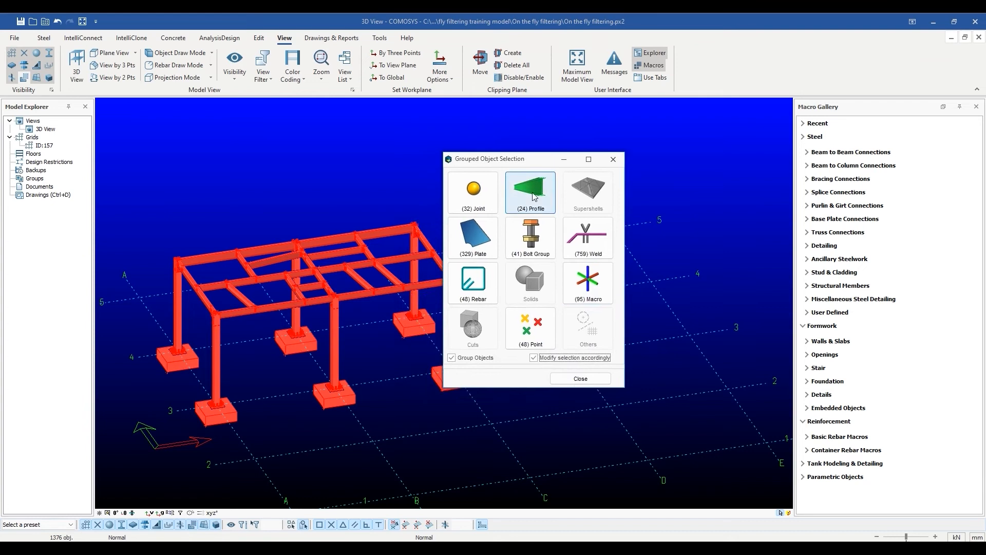
click(541, 208)
click(490, 241)
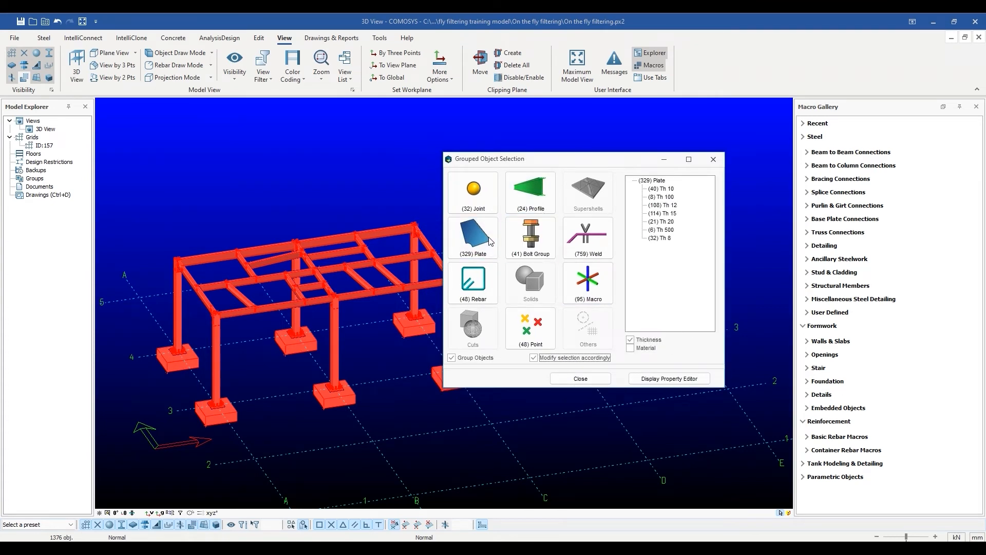
click(574, 246)
click(494, 283)
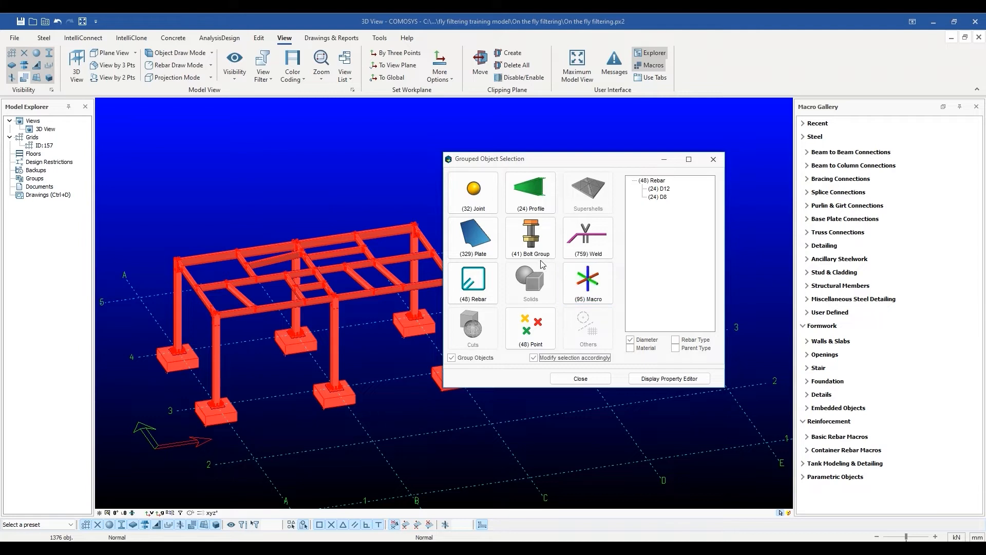
click(543, 205)
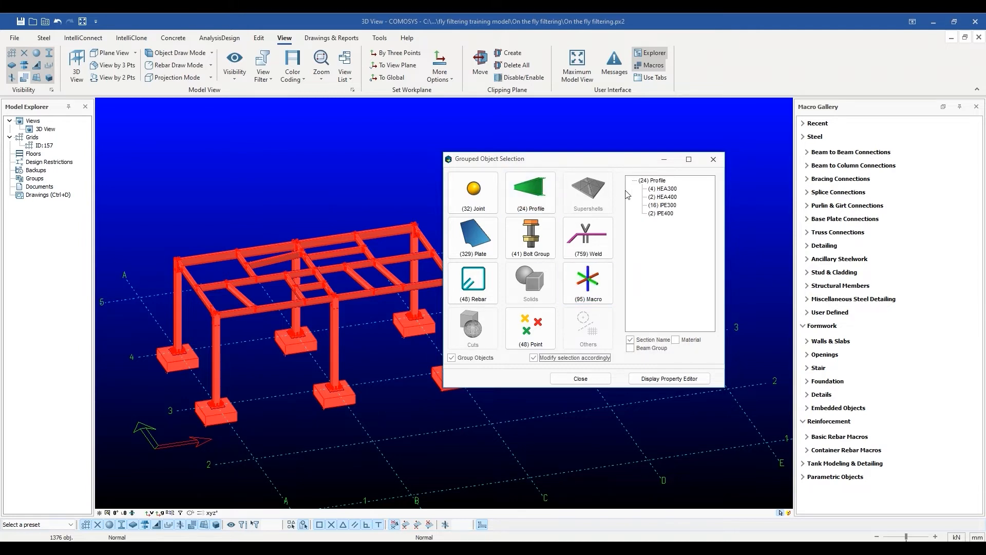
click(602, 236)
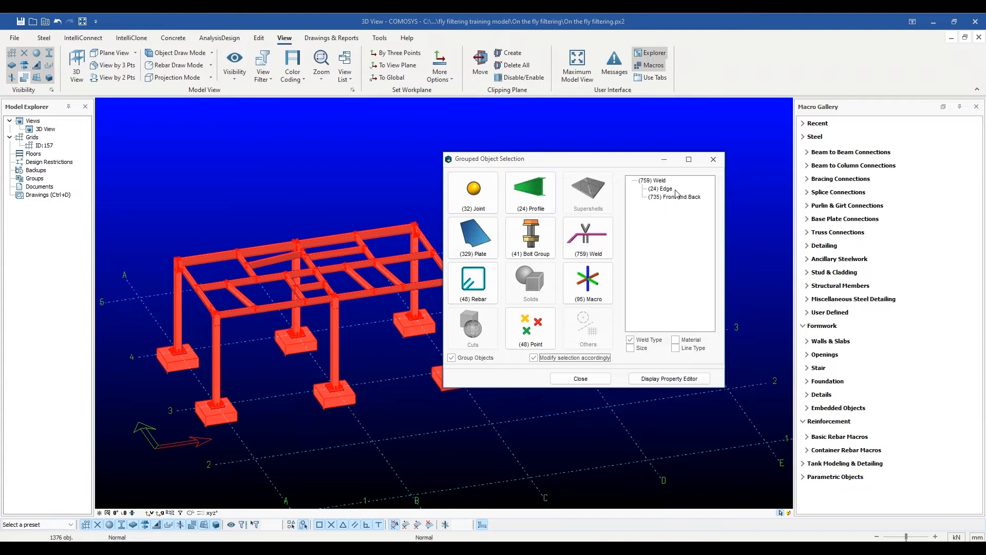
click(531, 236)
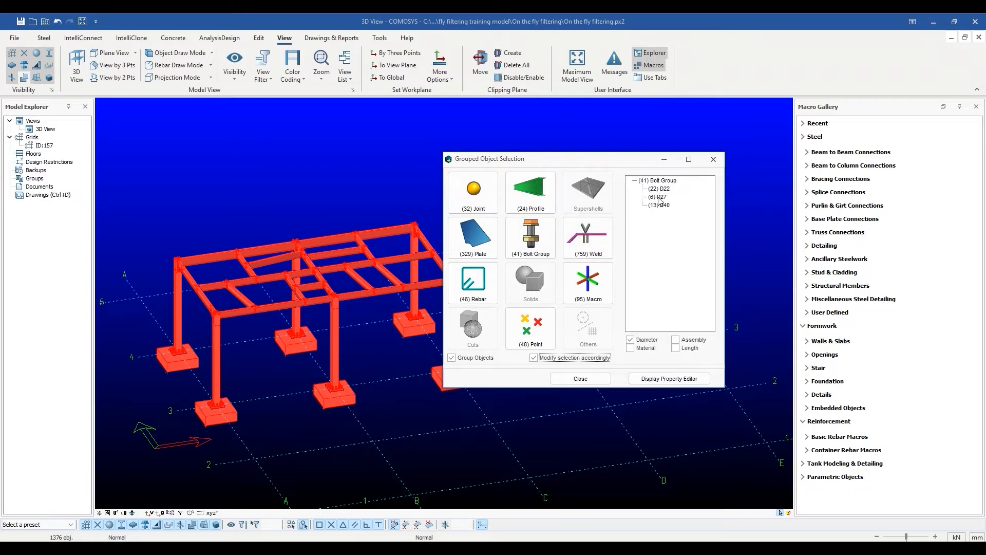
Compare the grouping criteria offered for profiles, welds, plates and rebar
click(524, 207)
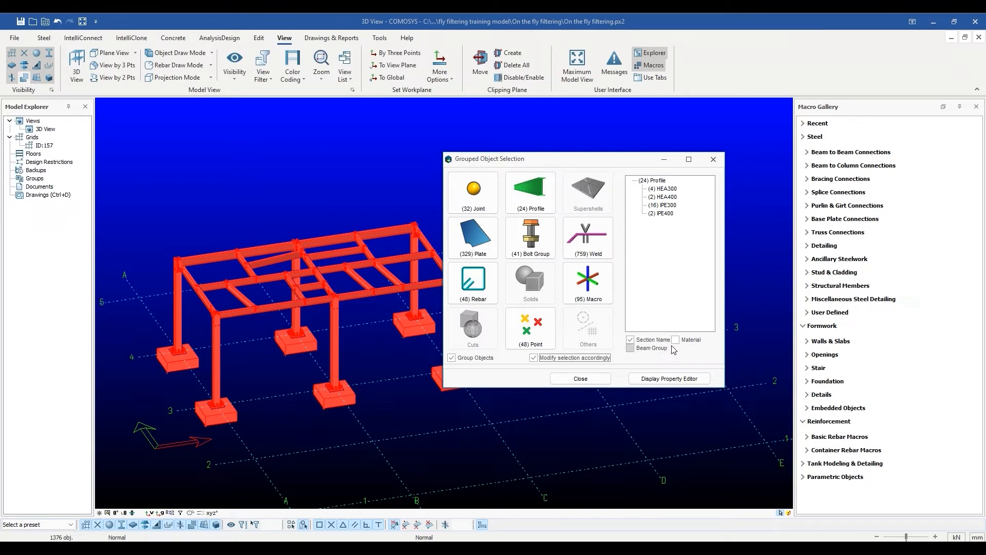
click(602, 252)
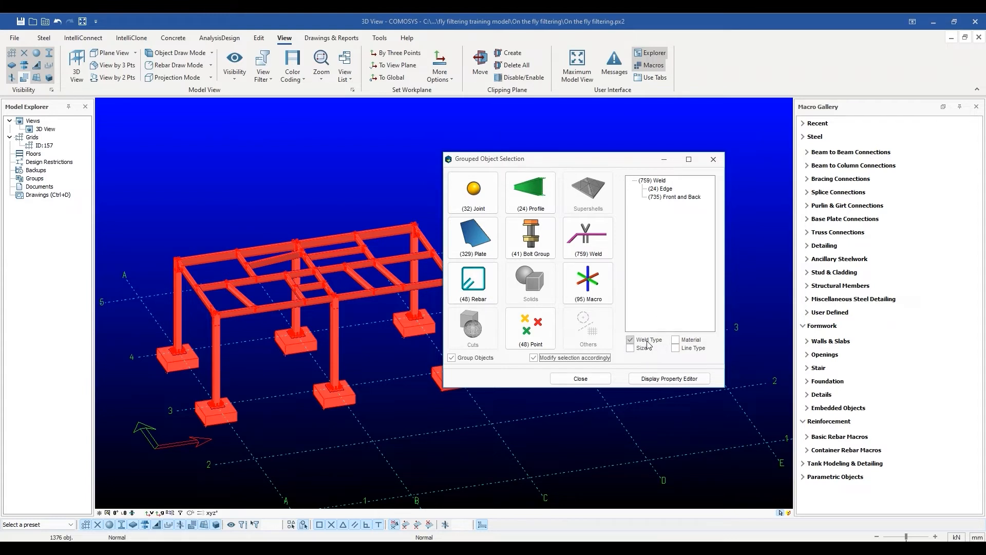
click(473, 239)
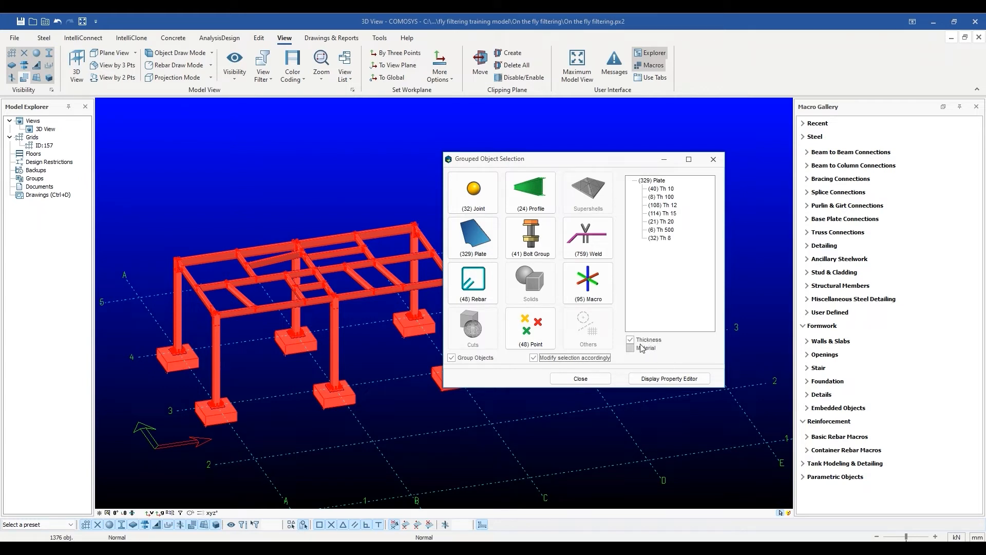
click(473, 283)
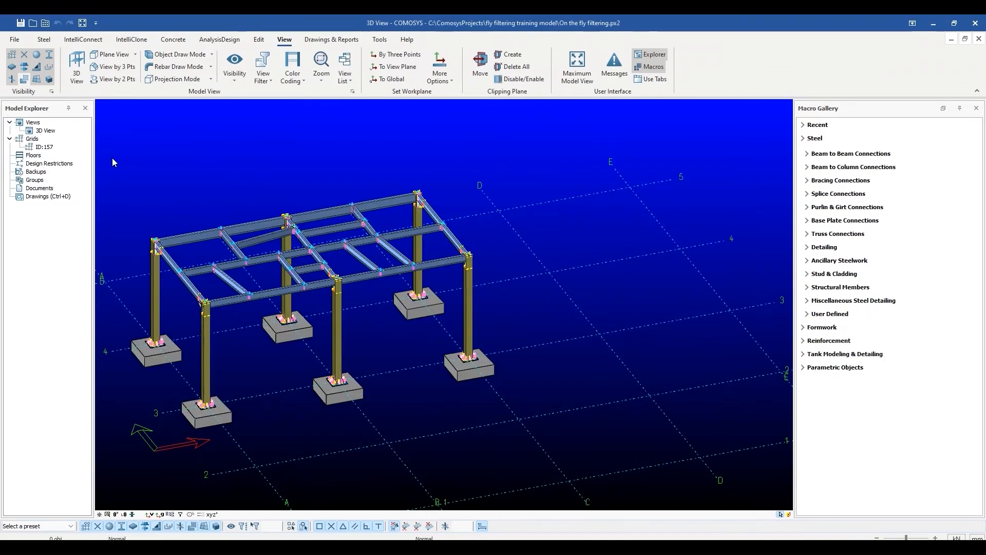
Filter the whole structure's macros to the Haunch Connection Macro and examine its subgroups by main section
drag(112, 158, 588, 473)
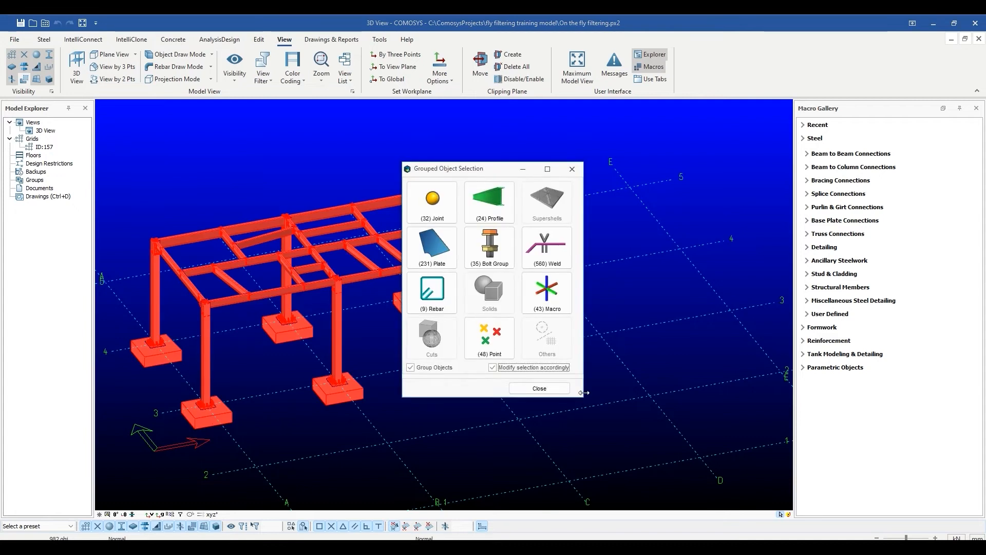
click(555, 303)
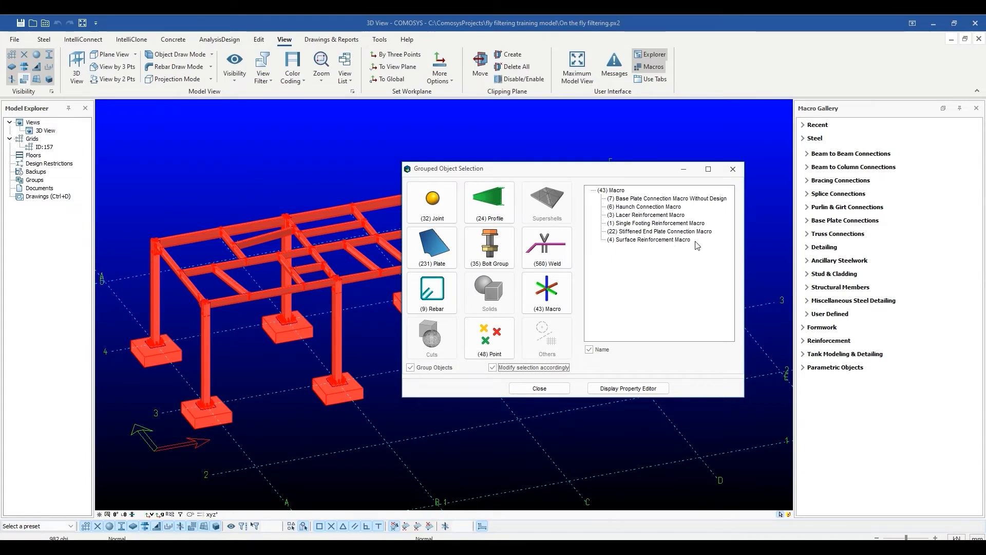
double_click(659, 207)
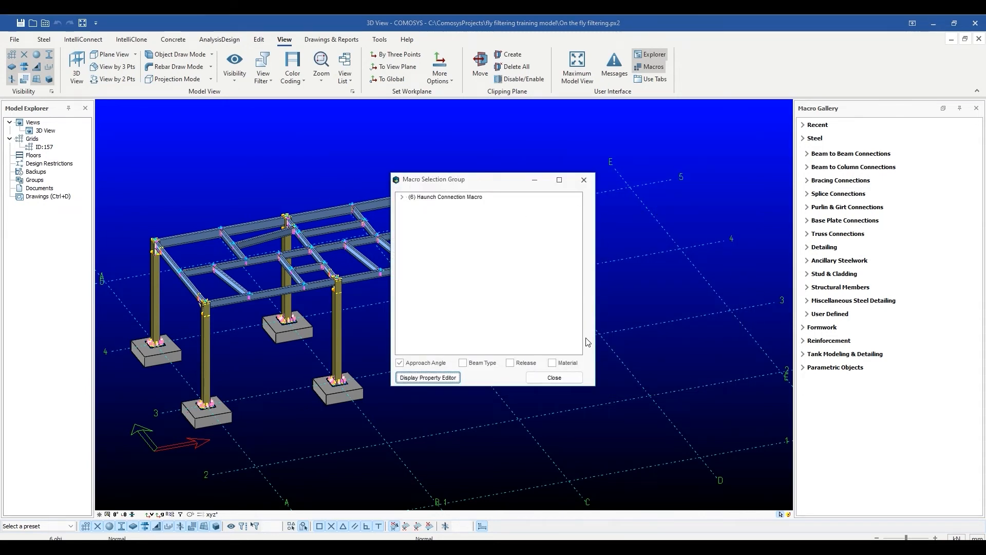
double_click(466, 197)
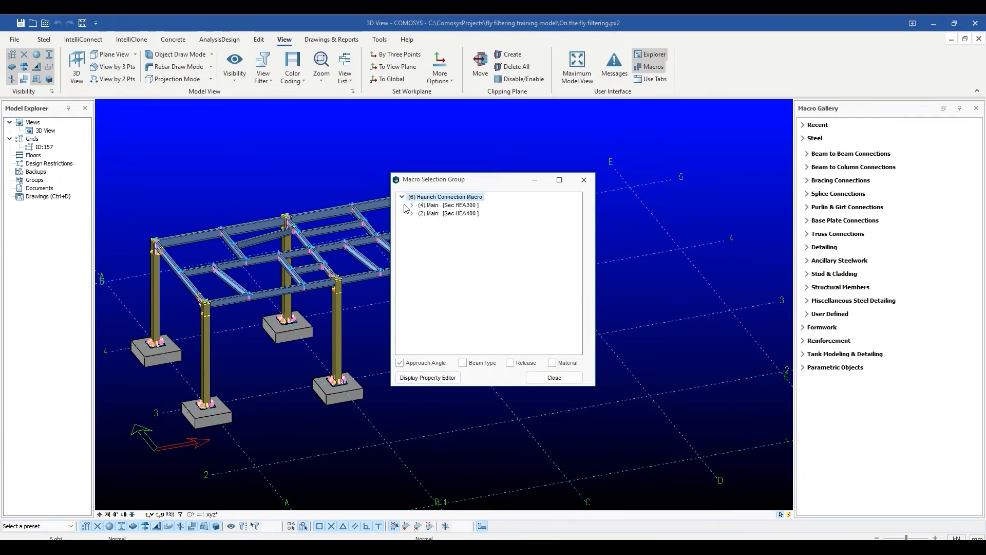
click(585, 179)
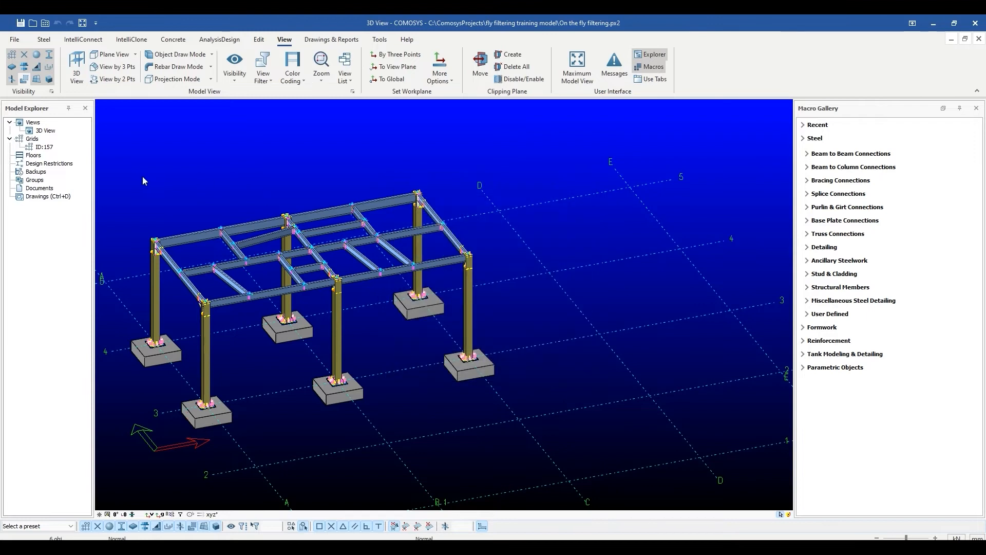
Select the entire structure again and narrow its macros to the Stiffened End Plate Connection Macro group
drag(119, 172, 569, 452)
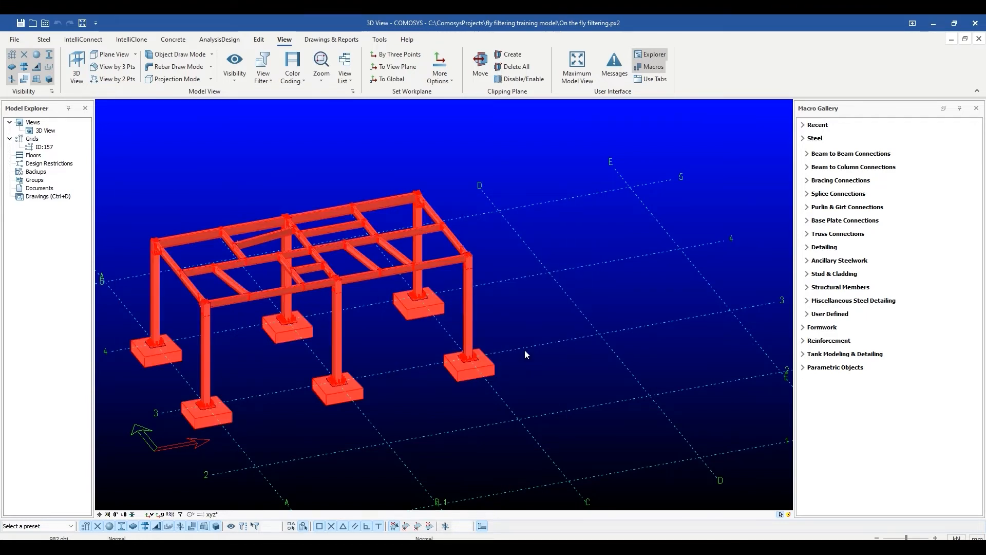
key(g)
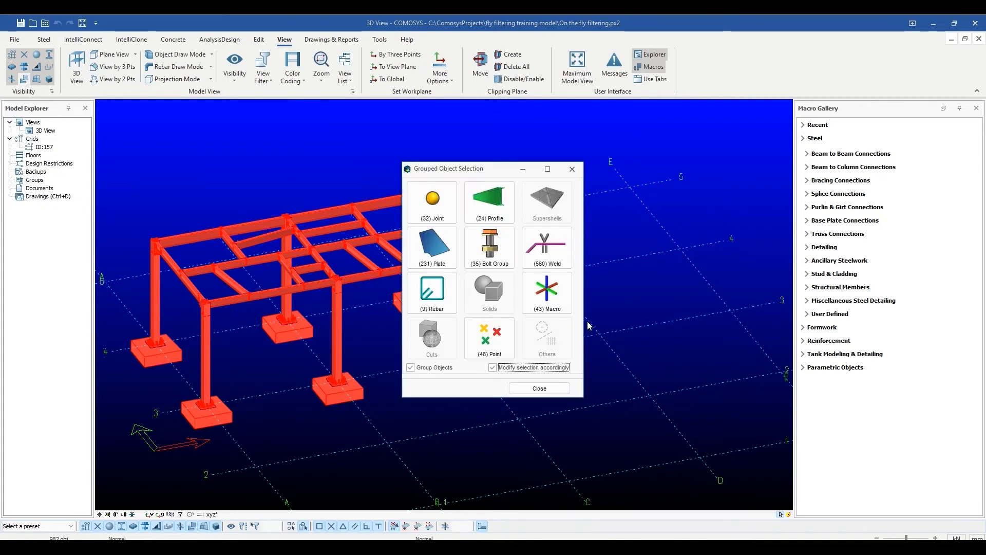
click(563, 298)
drag(598, 173, 555, 143)
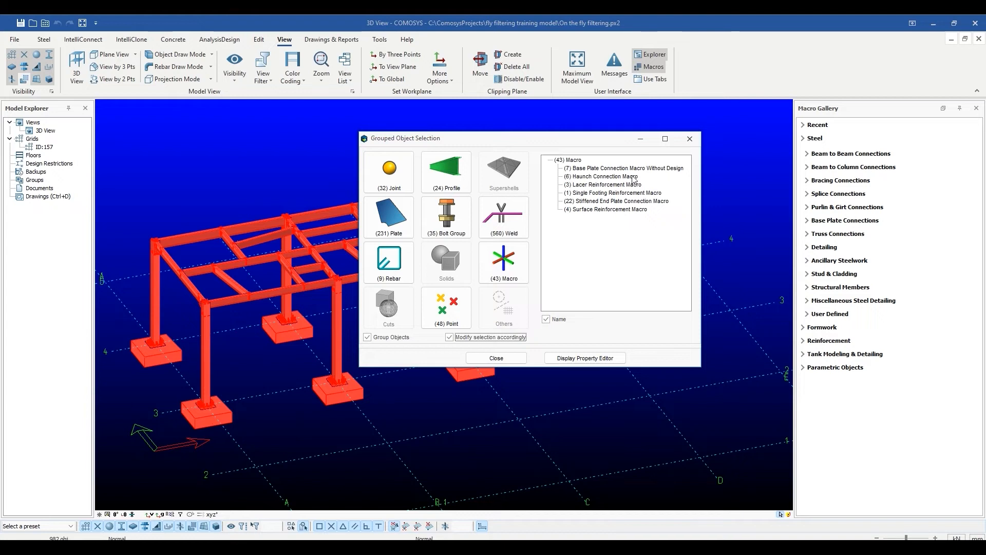
click(608, 202)
double_click(606, 202)
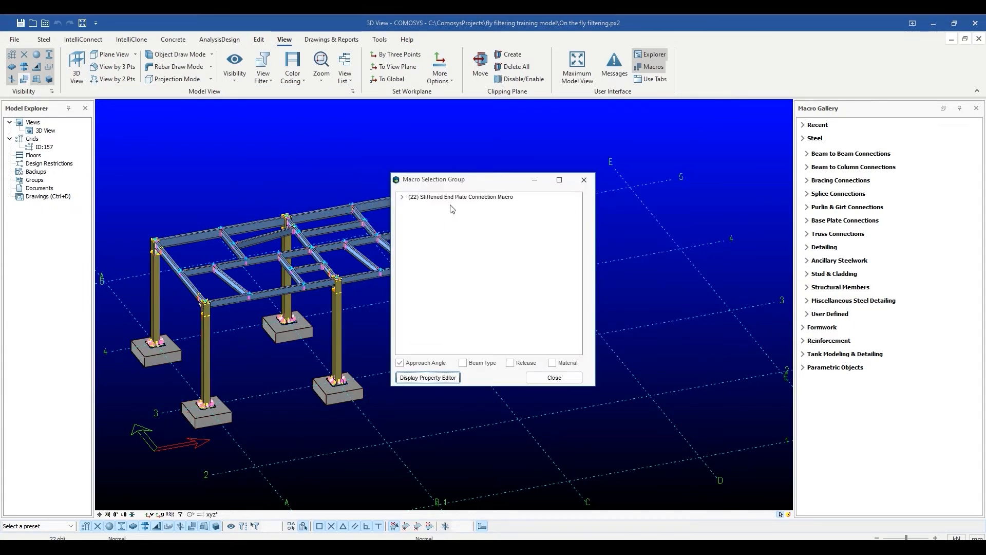
Expand the stiffened end plate macros under main sections IPE300 and IPE400 to review the secondary approach angles
click(402, 197)
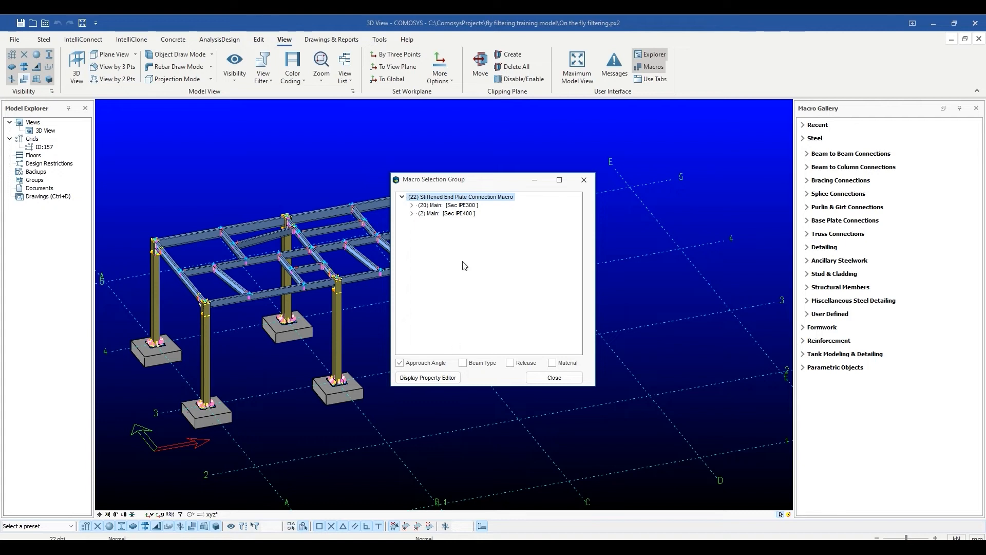
click(411, 205)
click(412, 254)
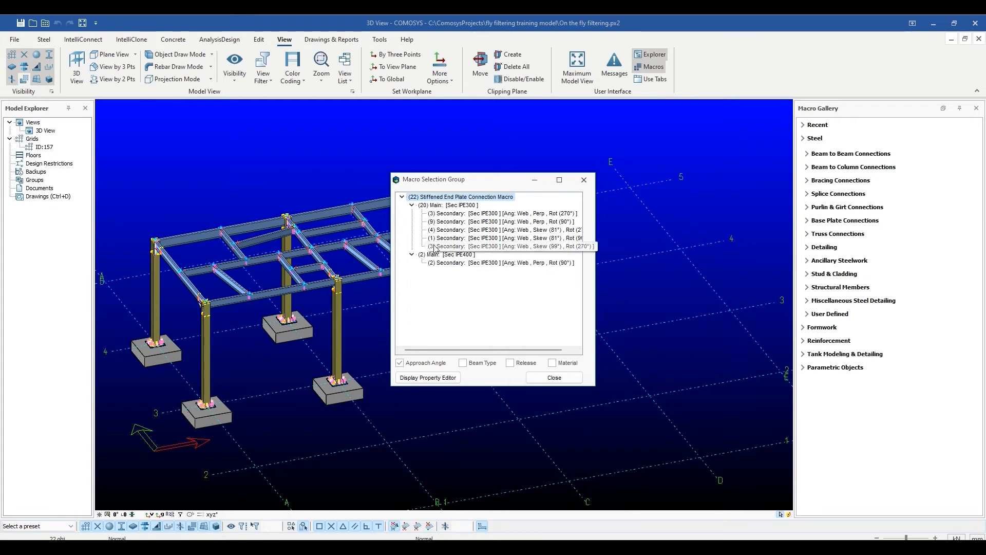
scroll(508, 273, right, 1)
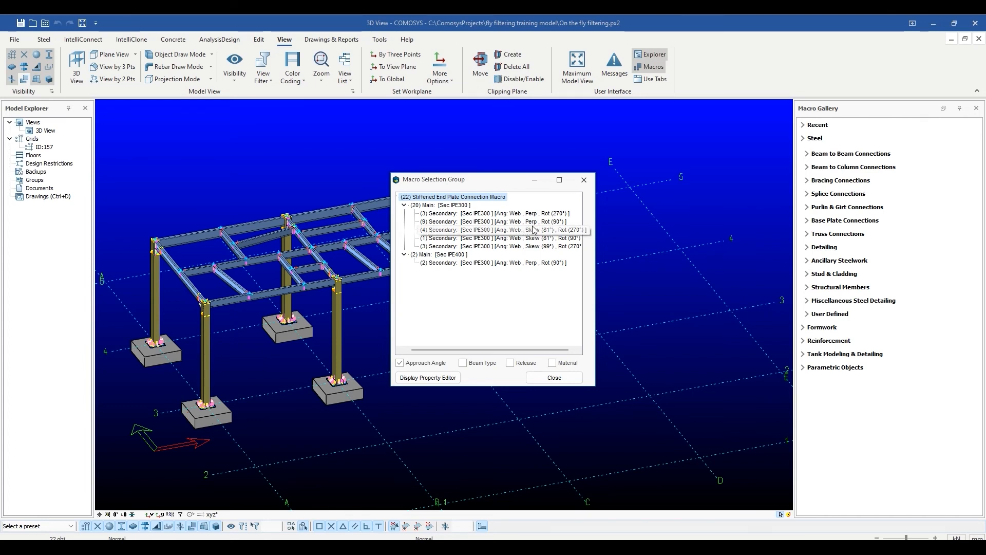
Open the shared properties of the IPE300-to-IPE300 stiffened end plate macros with web, perpendicular, 90° rotation, and accept them
click(445, 222)
double_click(445, 224)
drag(351, 165, 381, 134)
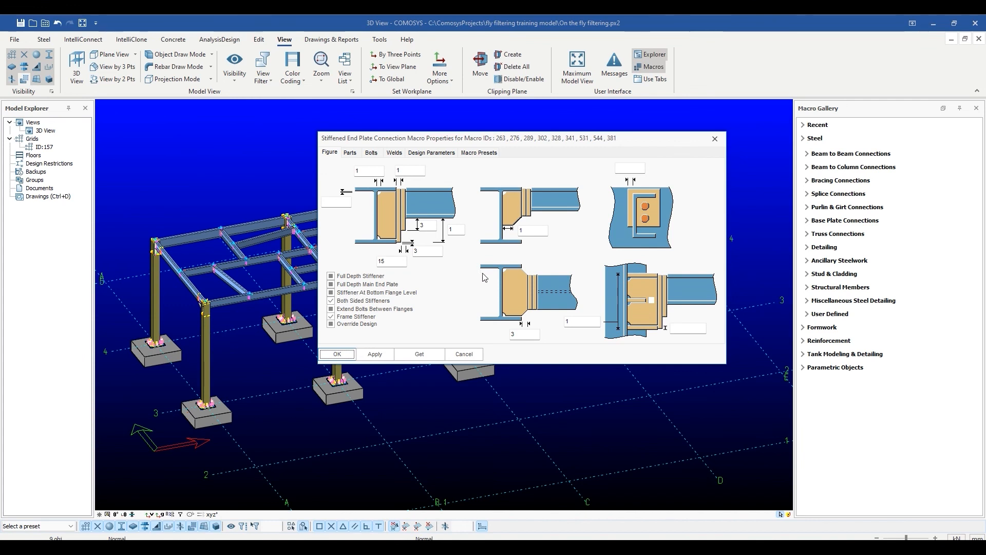
click(337, 354)
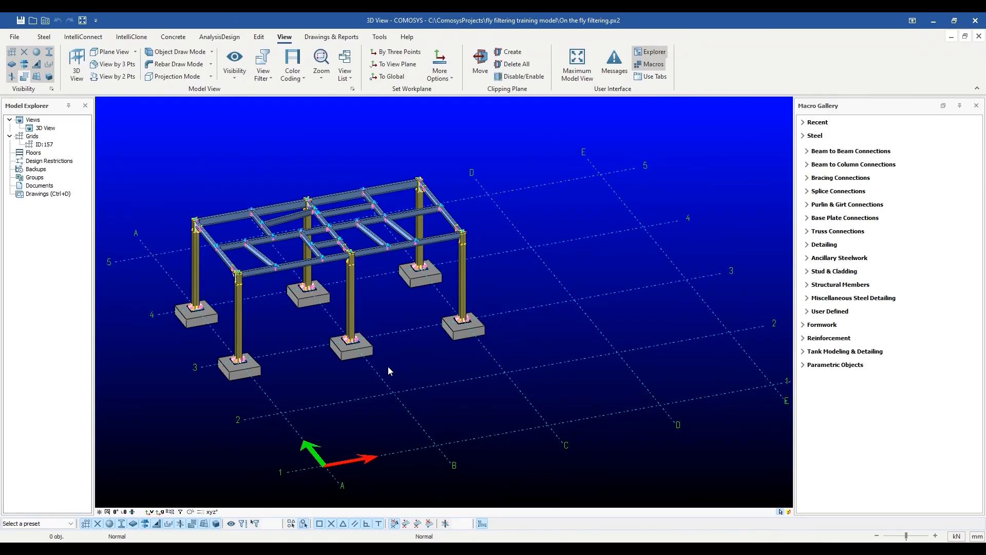
Select the entire structure and use grouped object selection to keep only the HEA300 profiles selected
drag(150, 146, 633, 388)
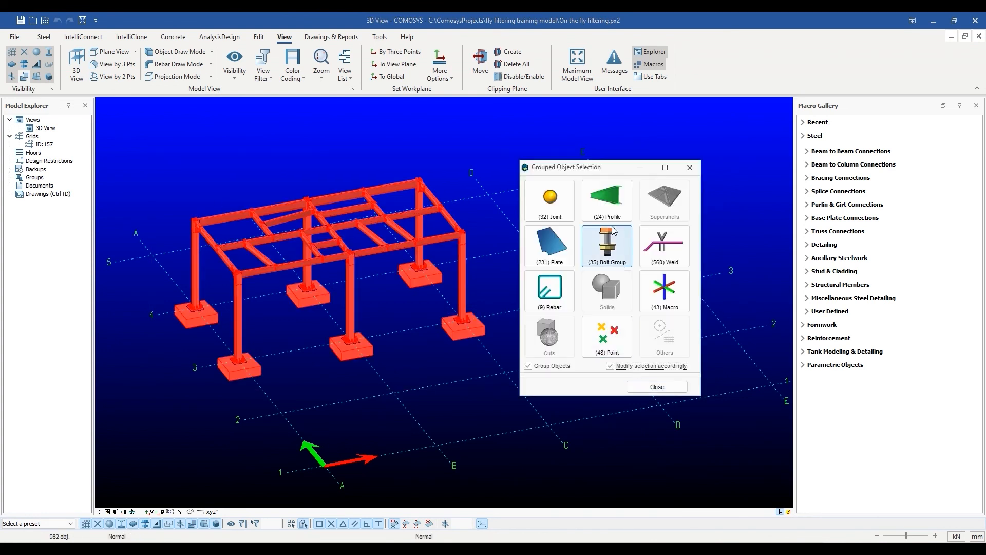
click(608, 203)
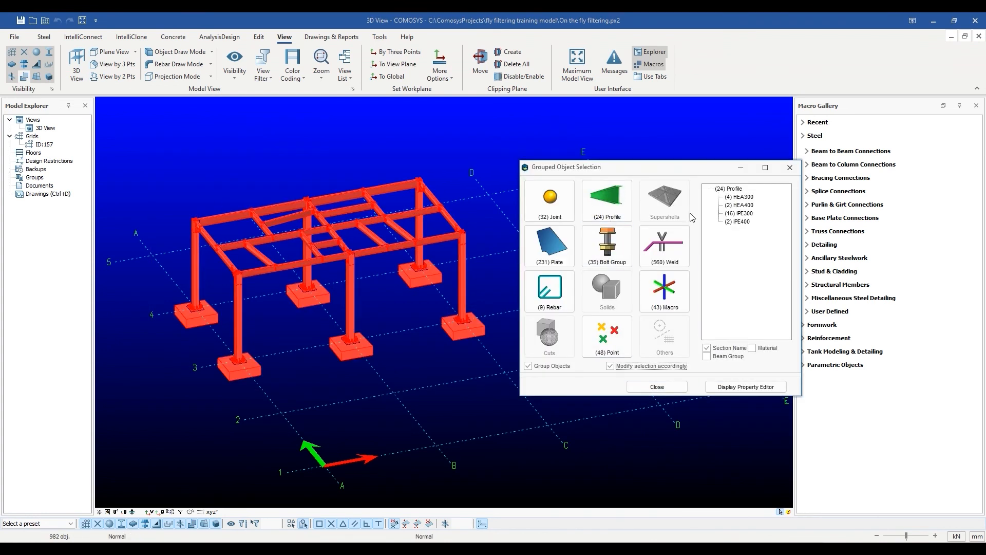
click(749, 197)
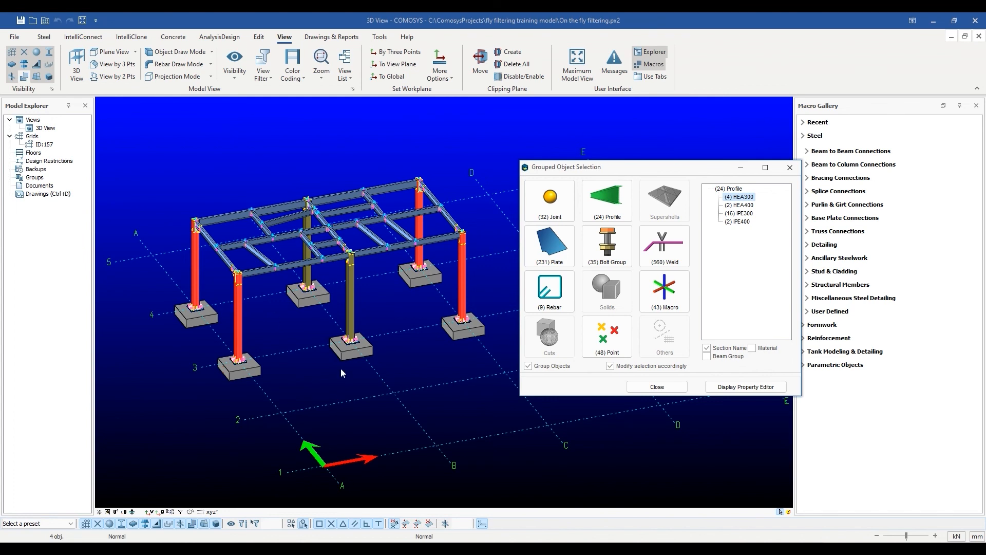
click(658, 388)
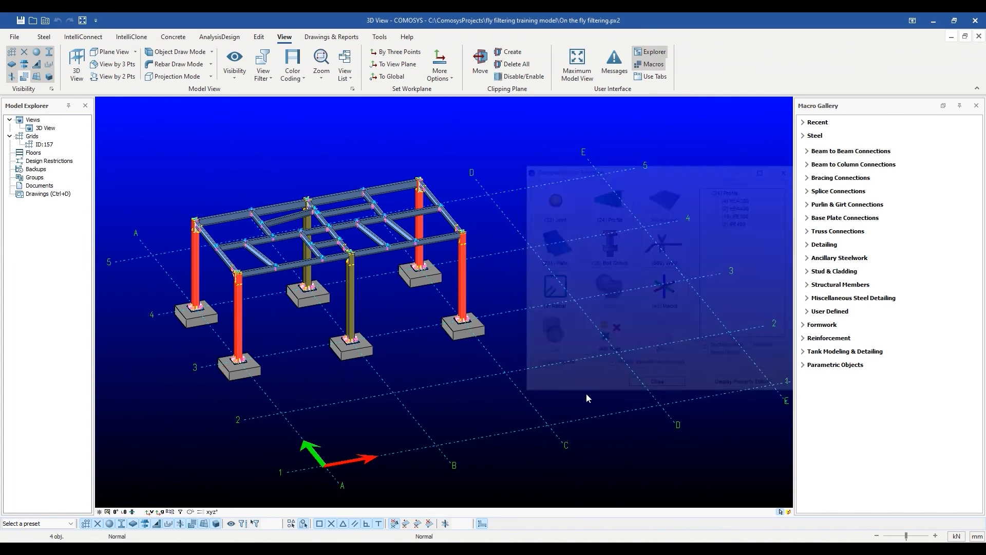